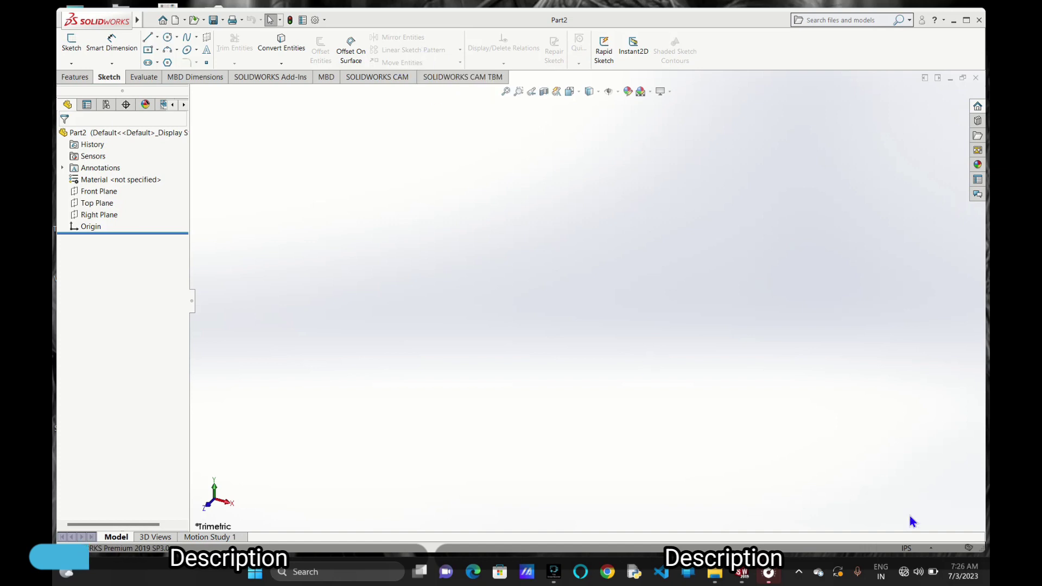
Set the document units to MMGS (millimetre, gram, second) and start a sketch on the Front Plane.
click(922, 549)
click(915, 504)
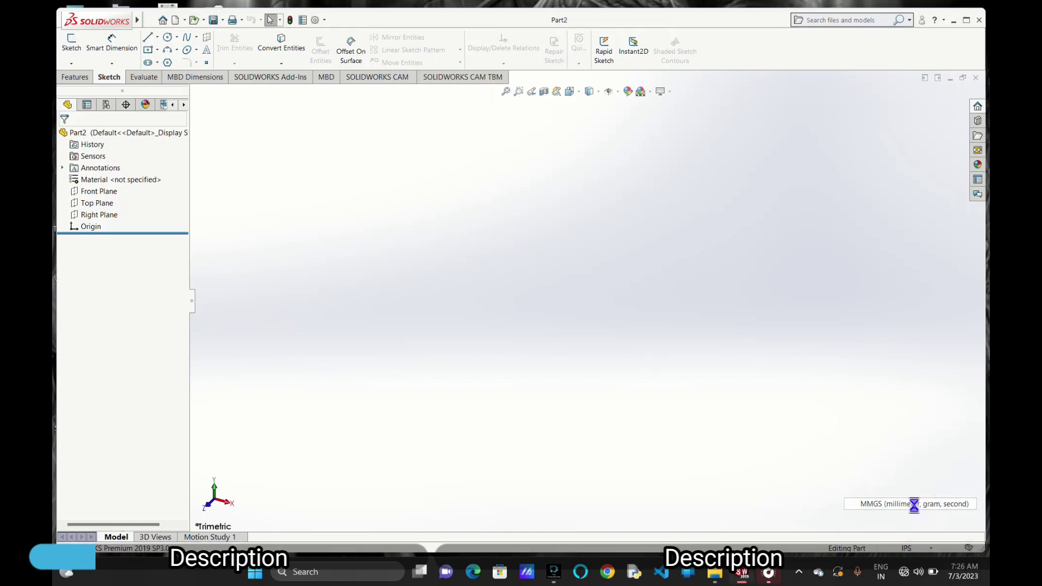
click(100, 191)
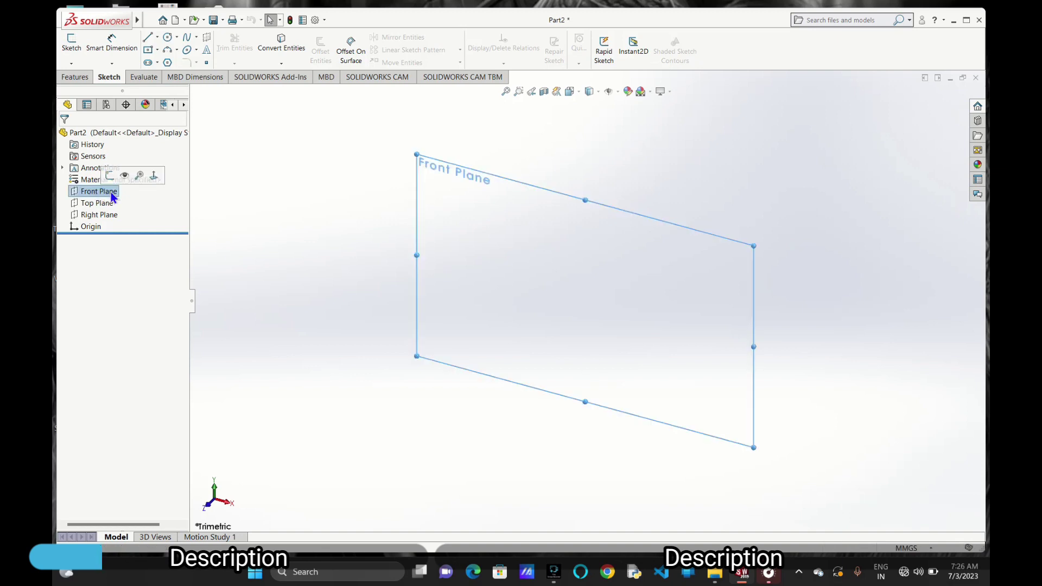
click(109, 176)
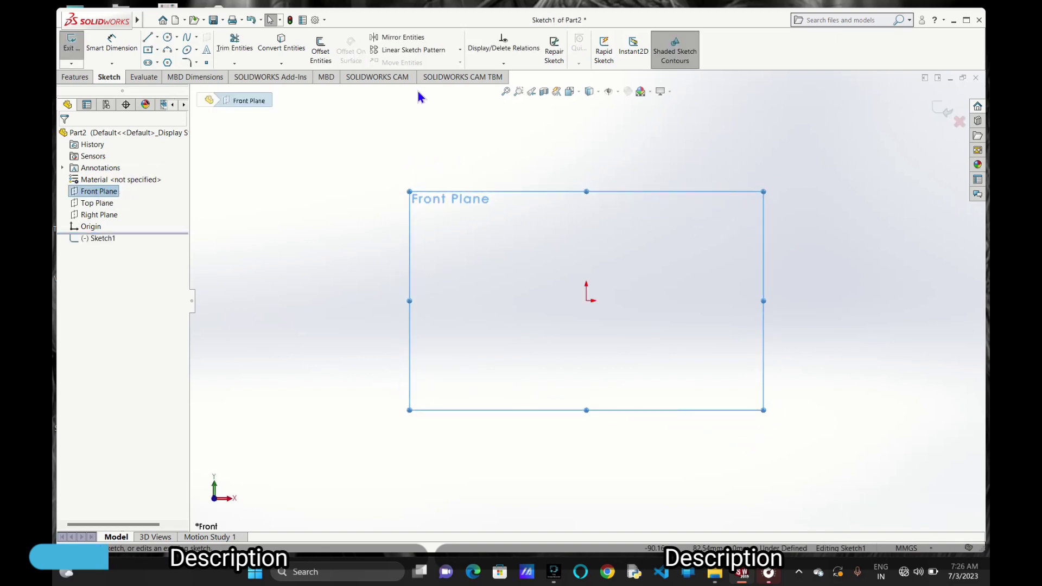
click(461, 51)
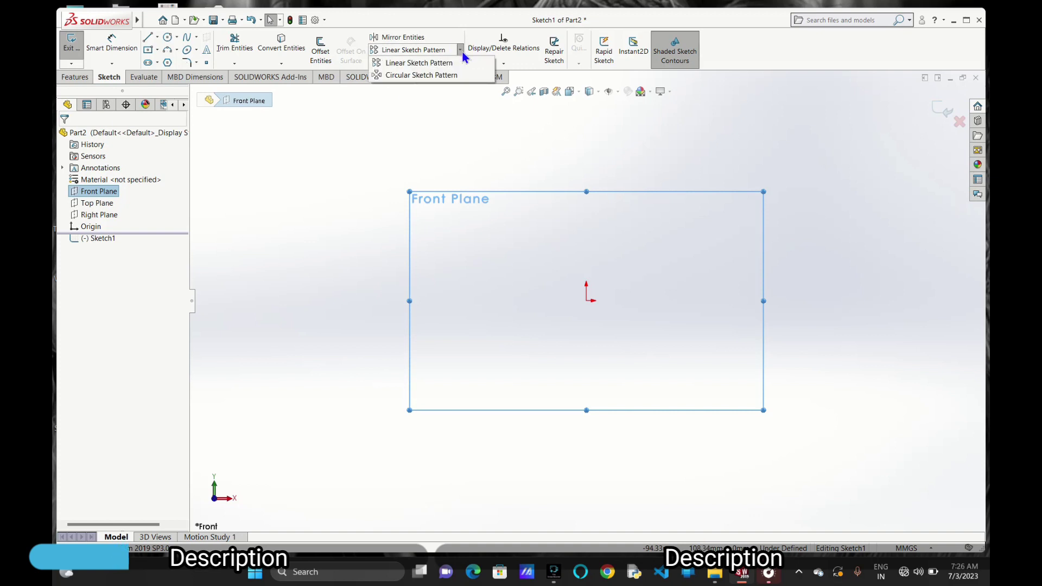
click(422, 116)
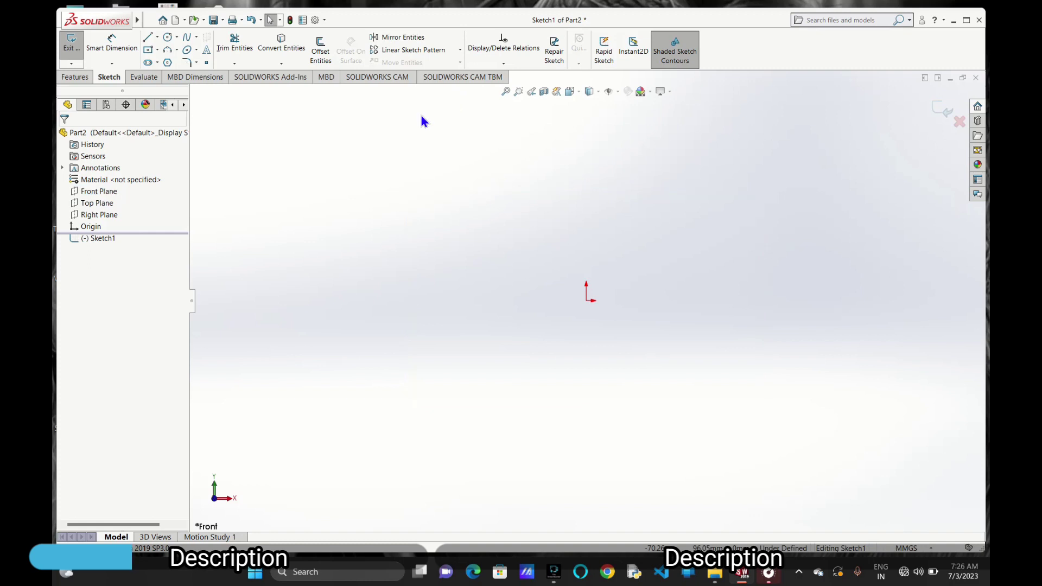
Sketch a center rectangle about 130 mm wide and 82 mm high, centred on the origin.
click(148, 51)
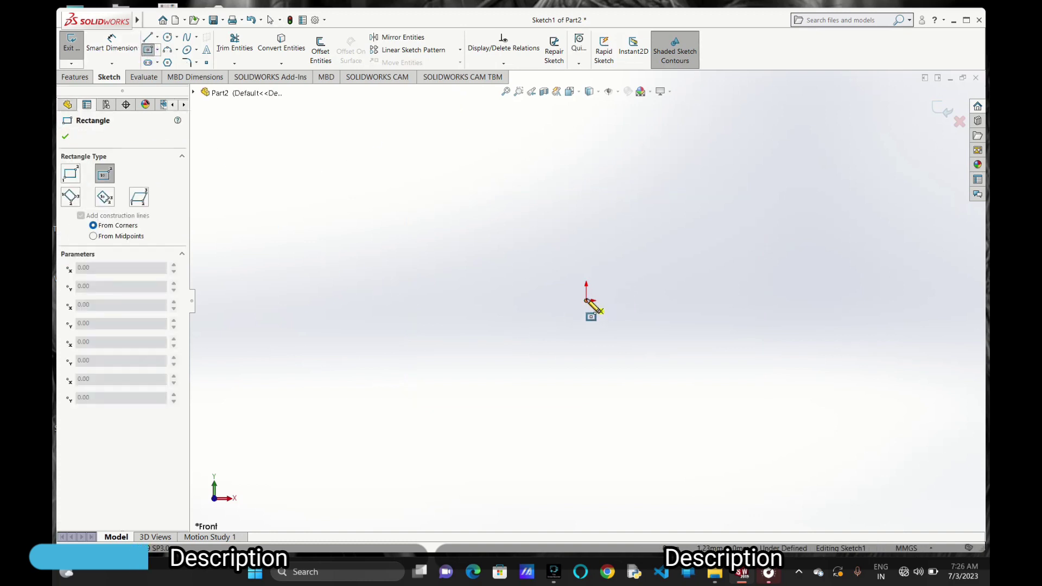
mouse_move(587, 300)
mouse_down()
mouse_move(640, 345)
mouse_move(716, 382)
mouse_up()
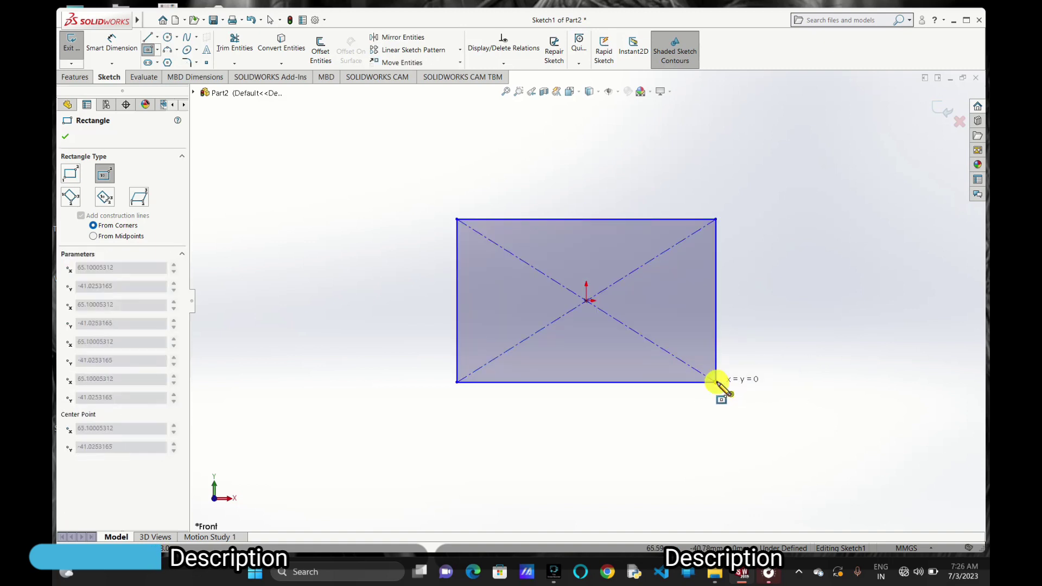
right_click(733, 381)
click(745, 399)
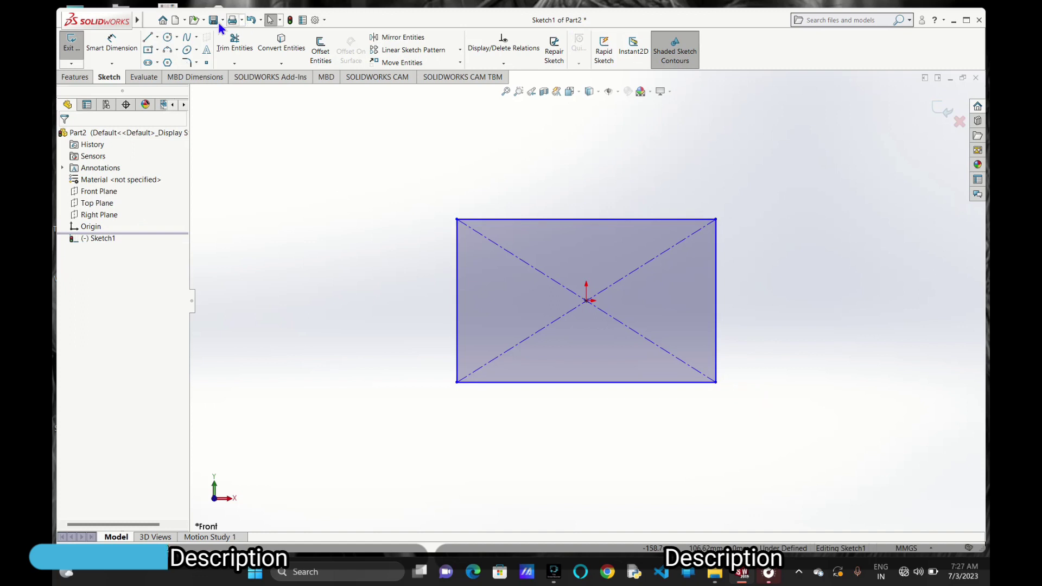
Sketch a separate circle with a radius of about 31 mm to the left of the rectangle.
click(168, 36)
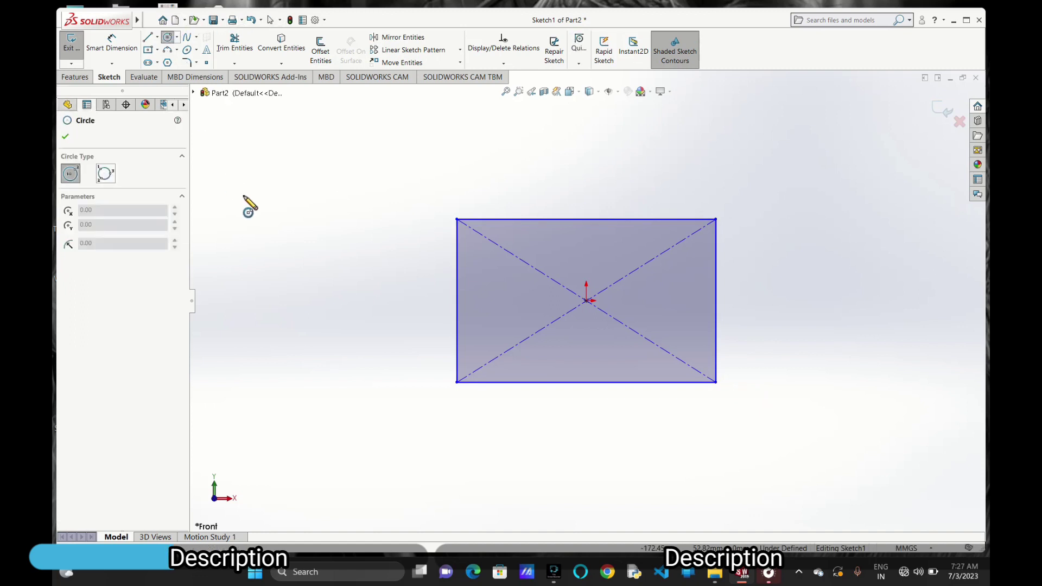
scroll(249, 206, down, 1)
click(327, 337)
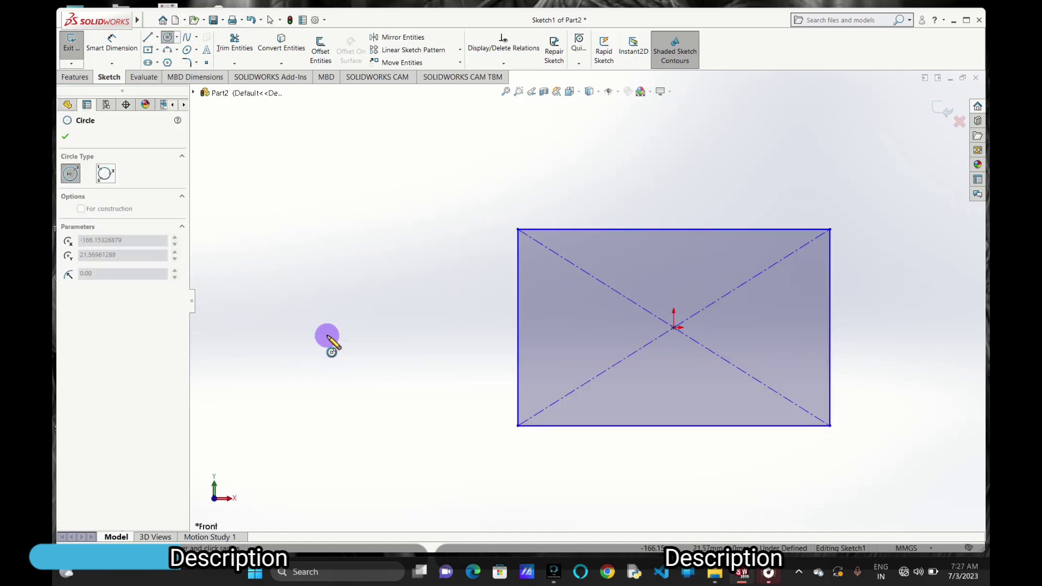
mouse_move(327, 337)
mouse_down()
mouse_move(349, 365)
mouse_move(315, 331)
mouse_move(318, 340)
mouse_up()
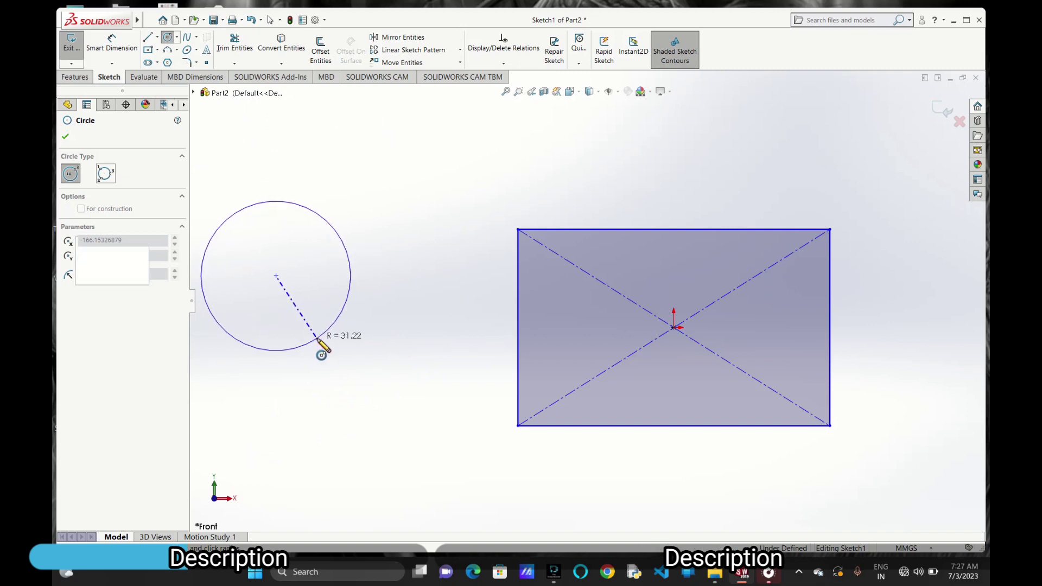
click(318, 341)
right_click(321, 345)
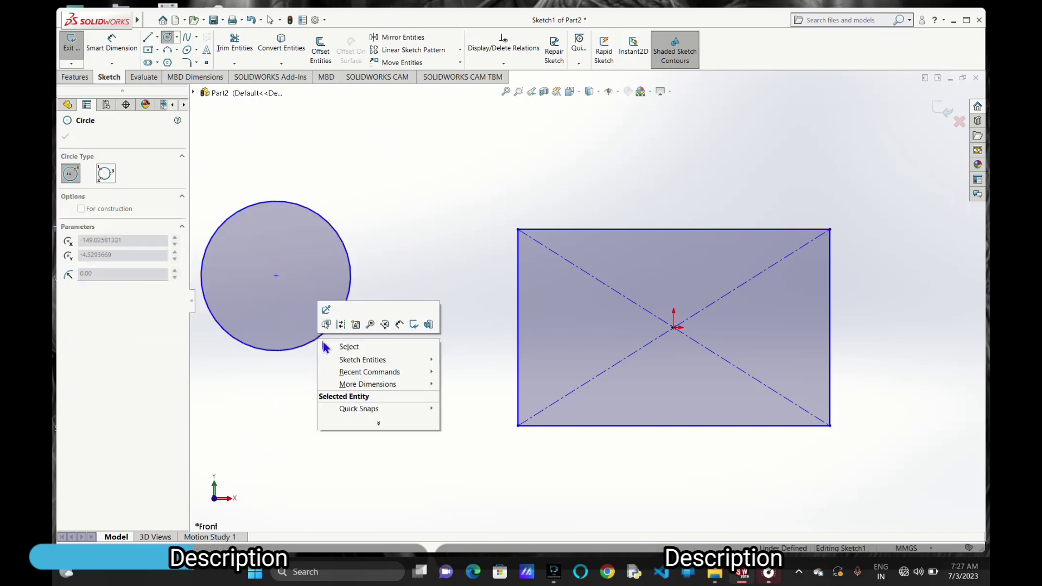
click(335, 344)
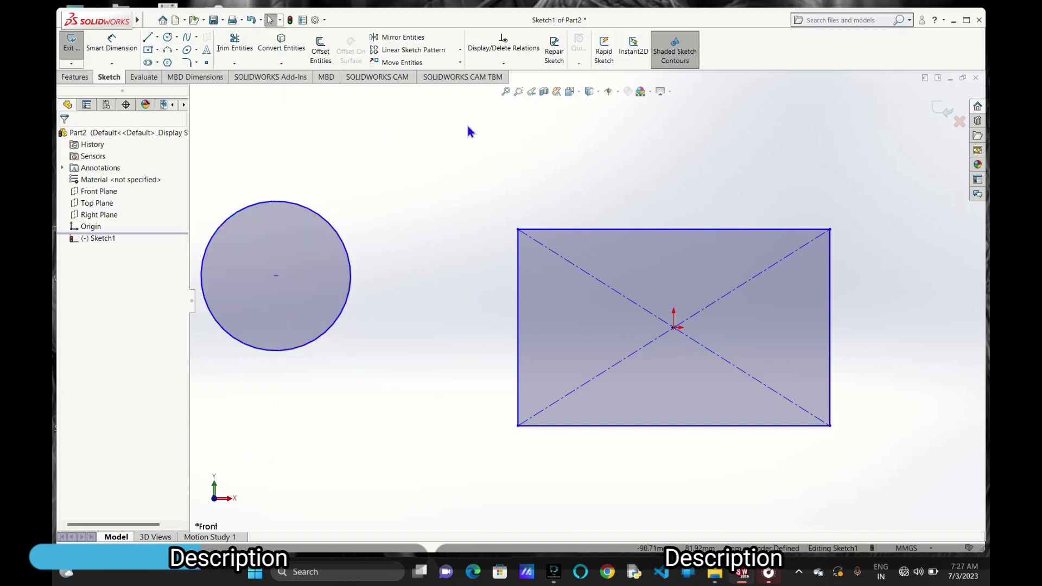
click(444, 50)
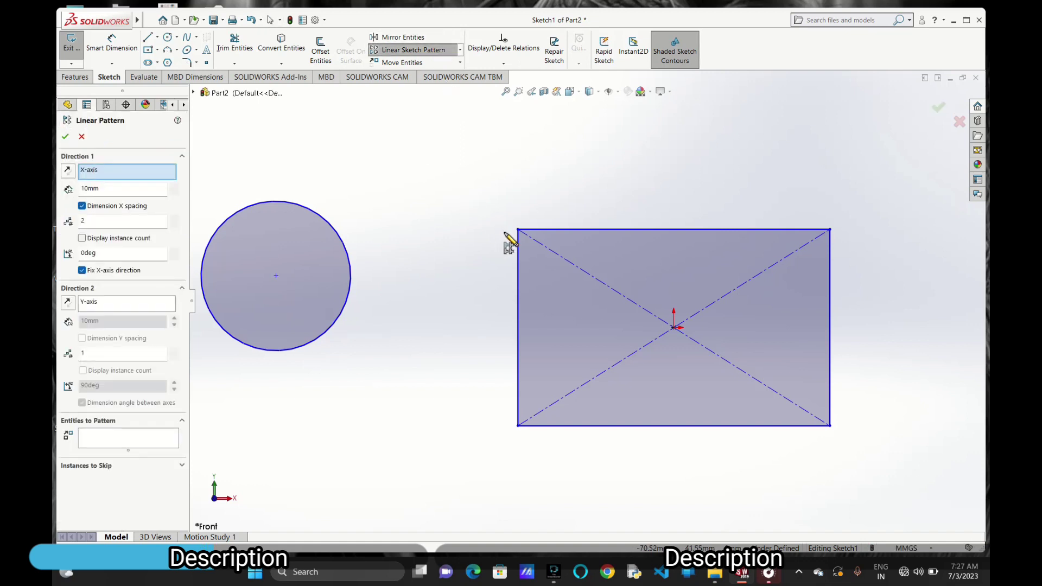
click(66, 136)
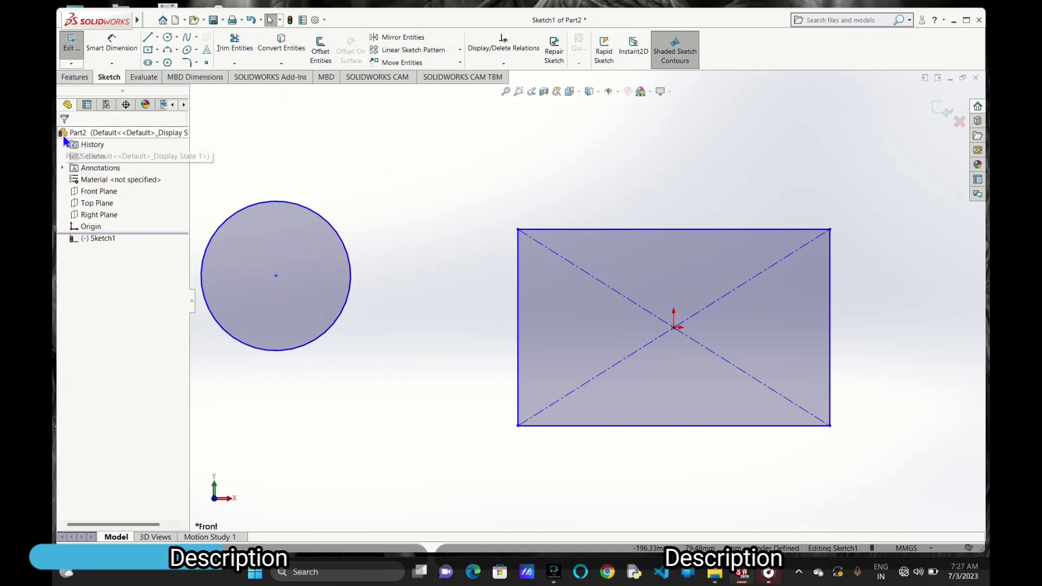
click(168, 37)
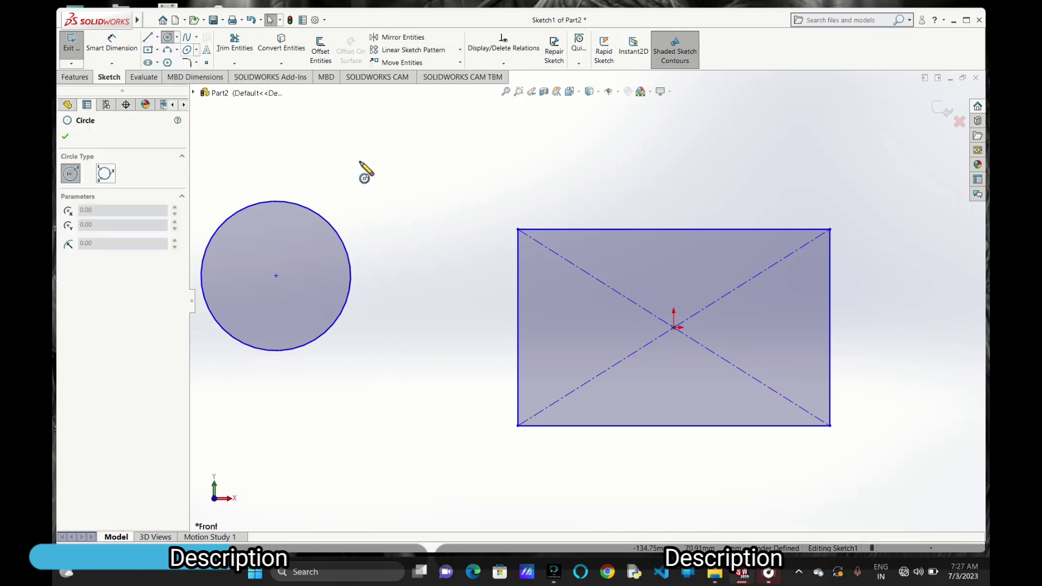
click(541, 243)
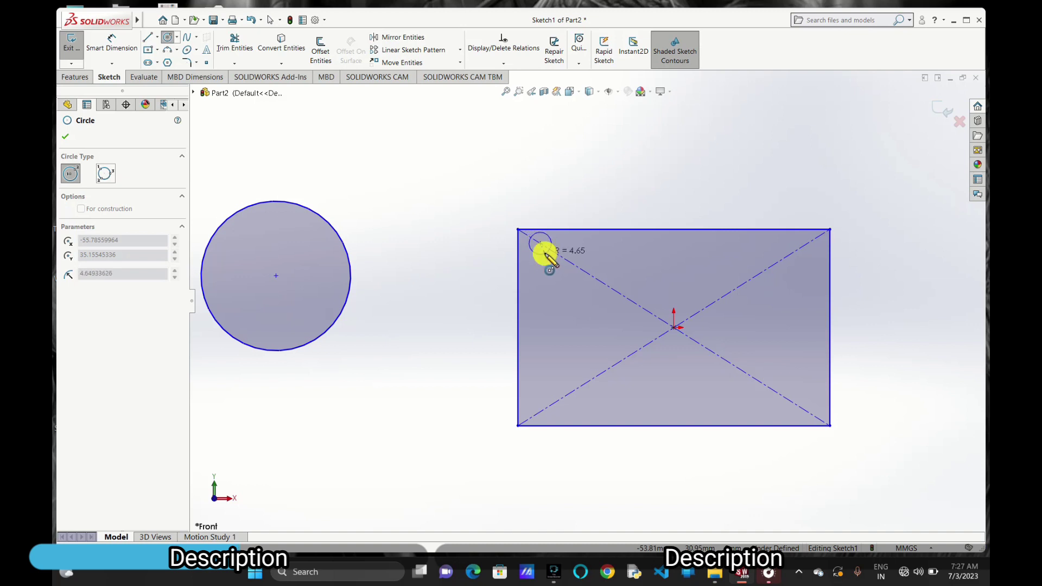
right_click(546, 257)
click(561, 262)
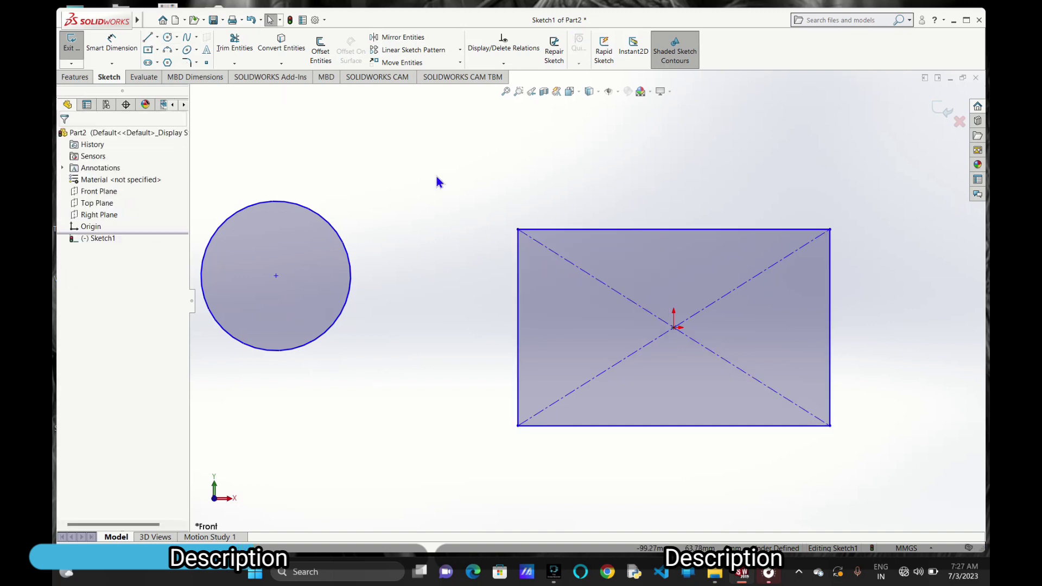
click(168, 36)
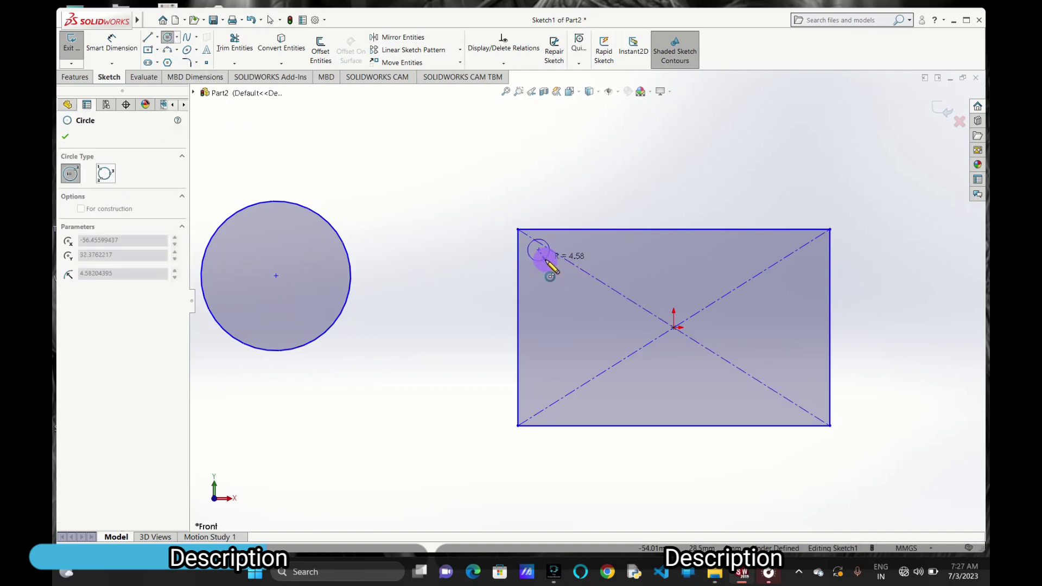
right_click(549, 262)
click(550, 267)
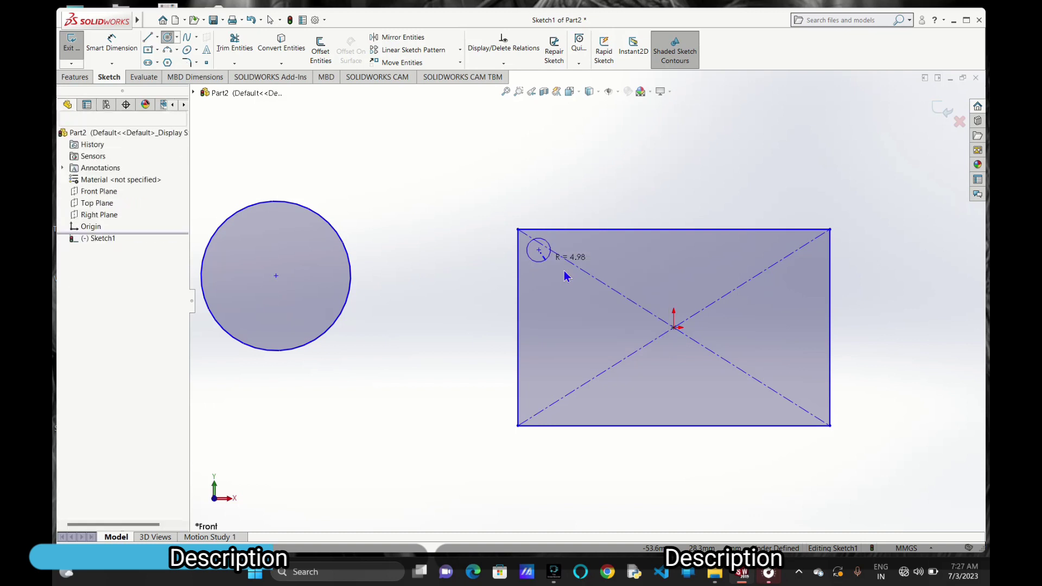
Sketch a circle with a radius of about 8.7 mm inside the rectangle, near its upper-left corner.
click(167, 36)
click(540, 251)
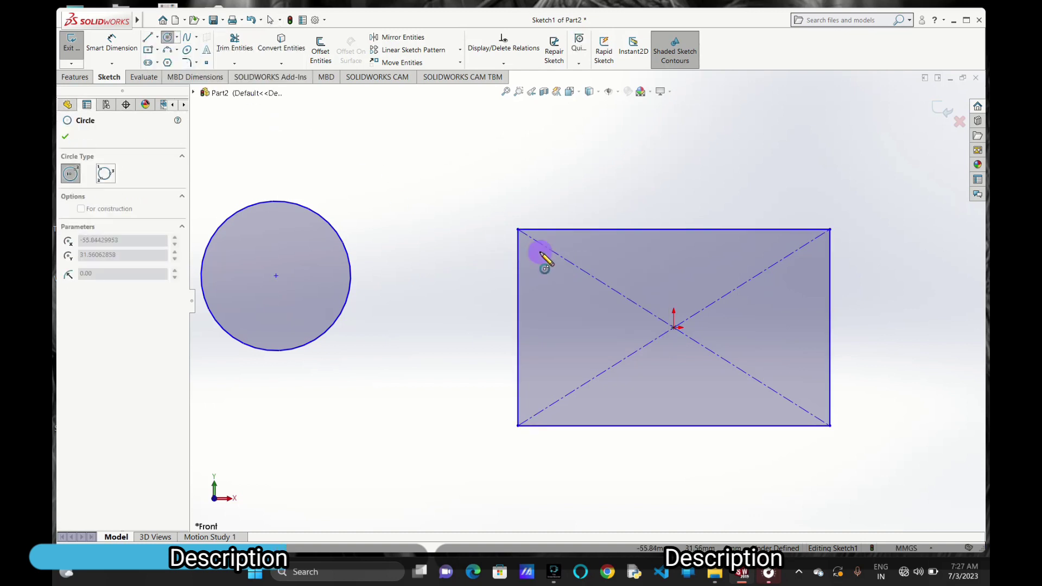
click(556, 268)
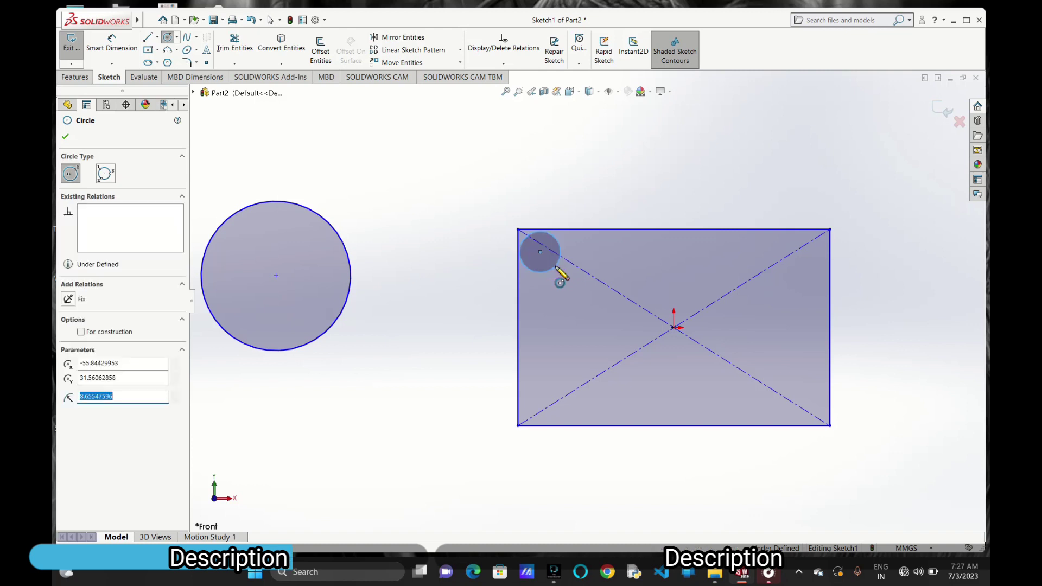
click(65, 136)
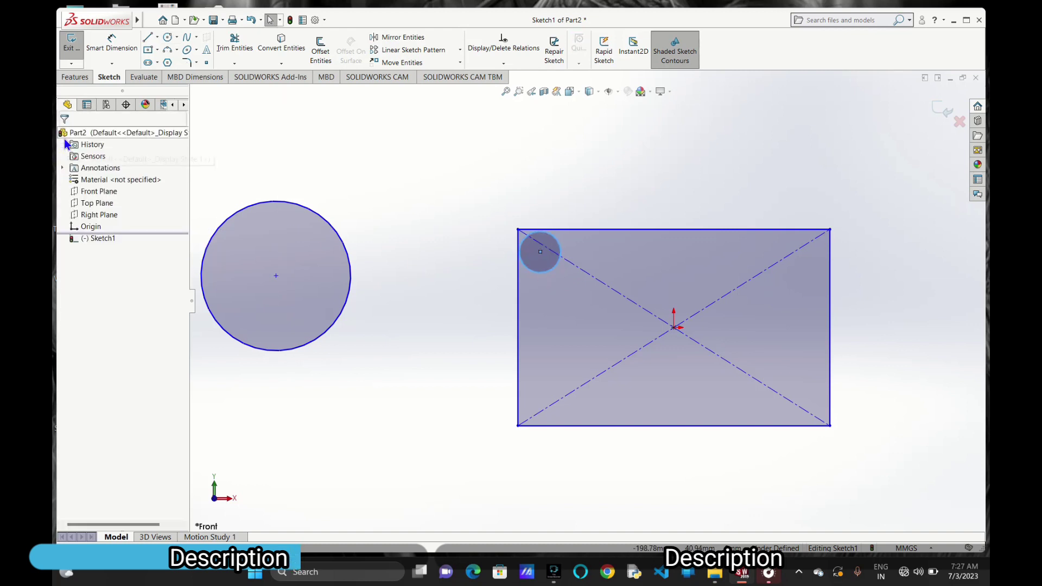
Set up a Linear Sketch Pattern of the small circle along the X-axis with 25 mm spacing, 5 instances and the instance count displayed.
click(427, 49)
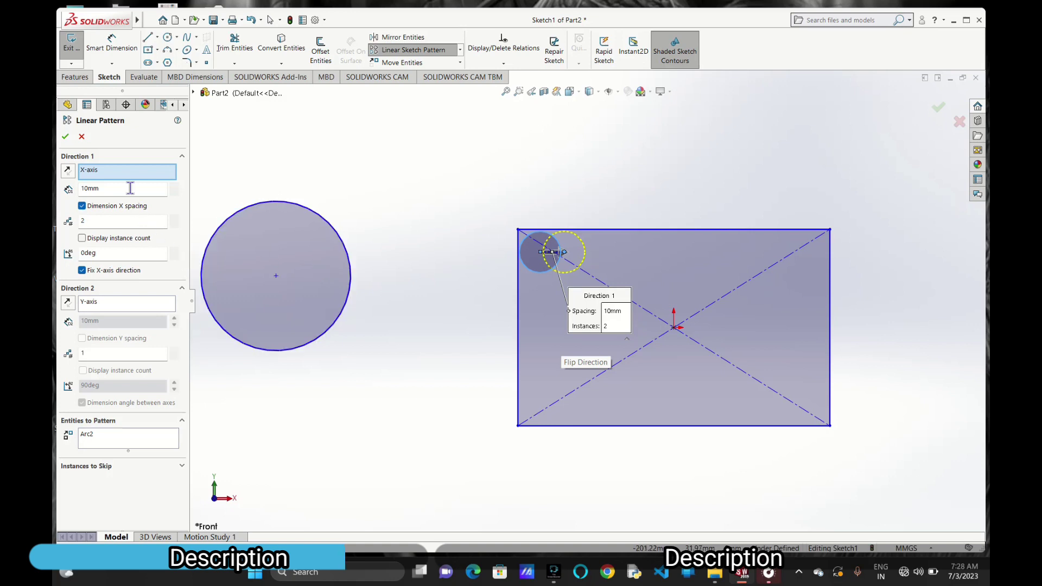
drag(130, 188, 68, 190)
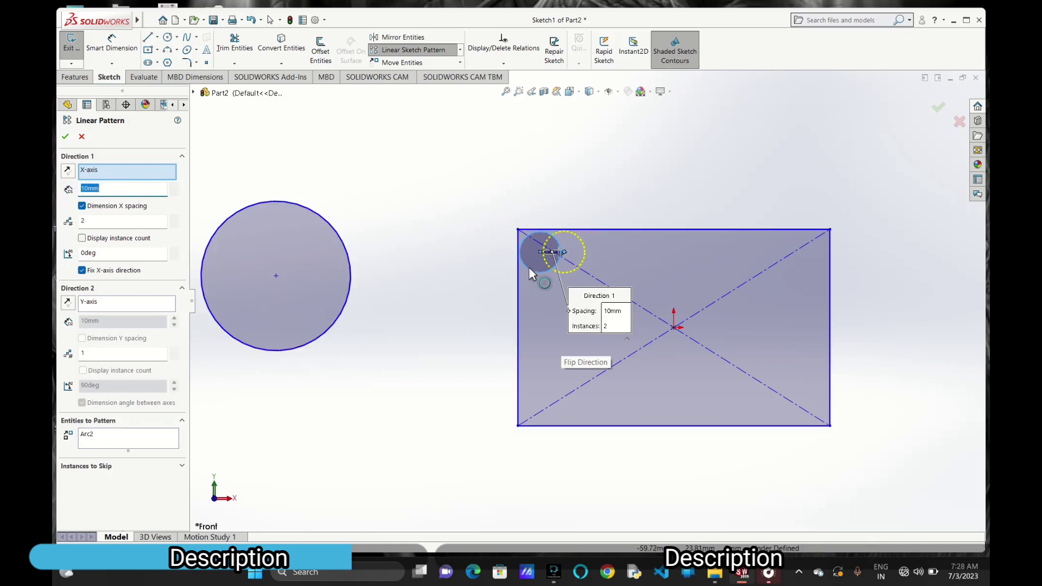
text(25)
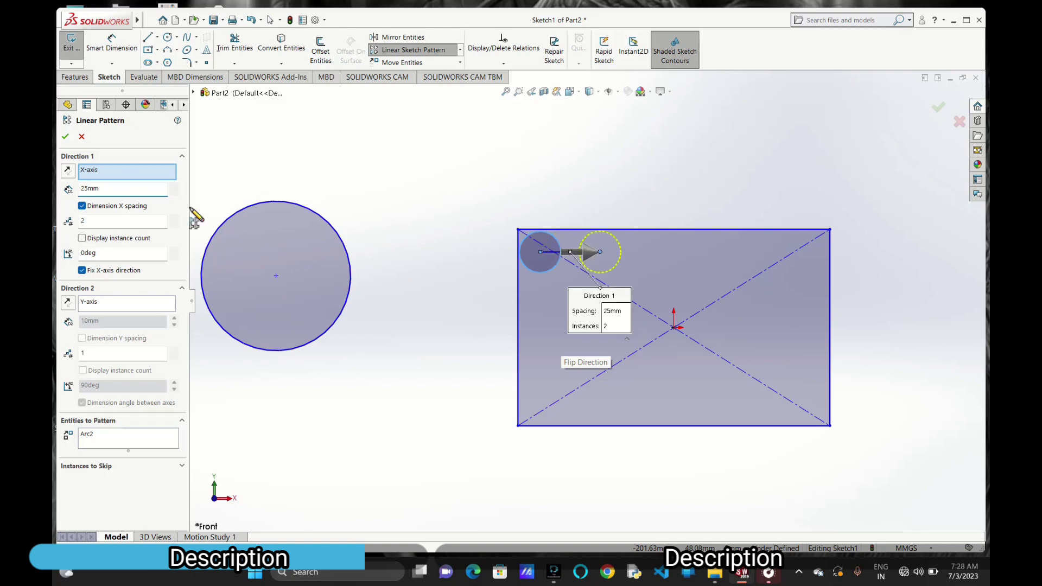
click(137, 222)
drag(136, 222, 69, 228)
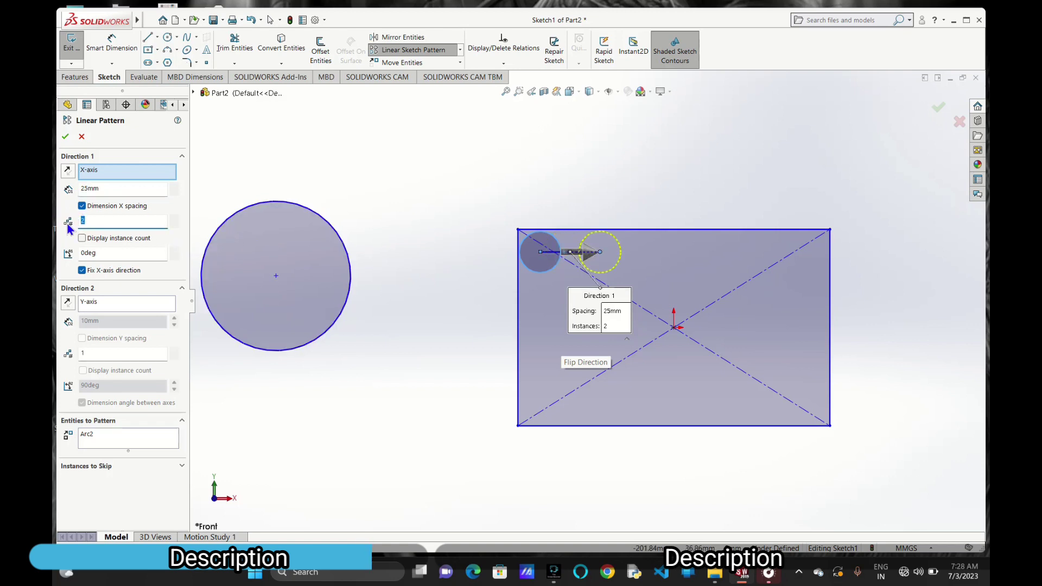
text(4)
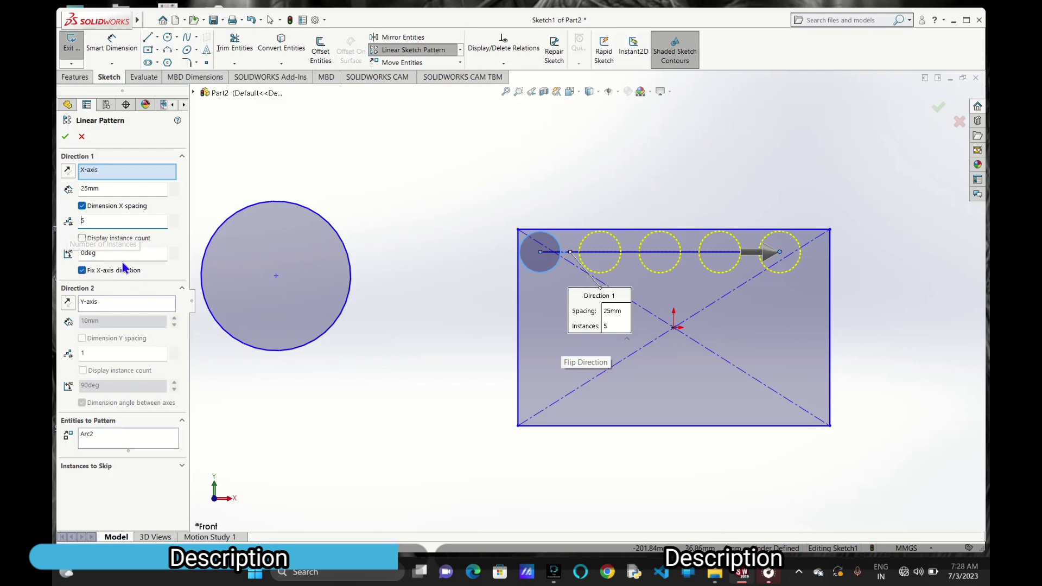
click(82, 238)
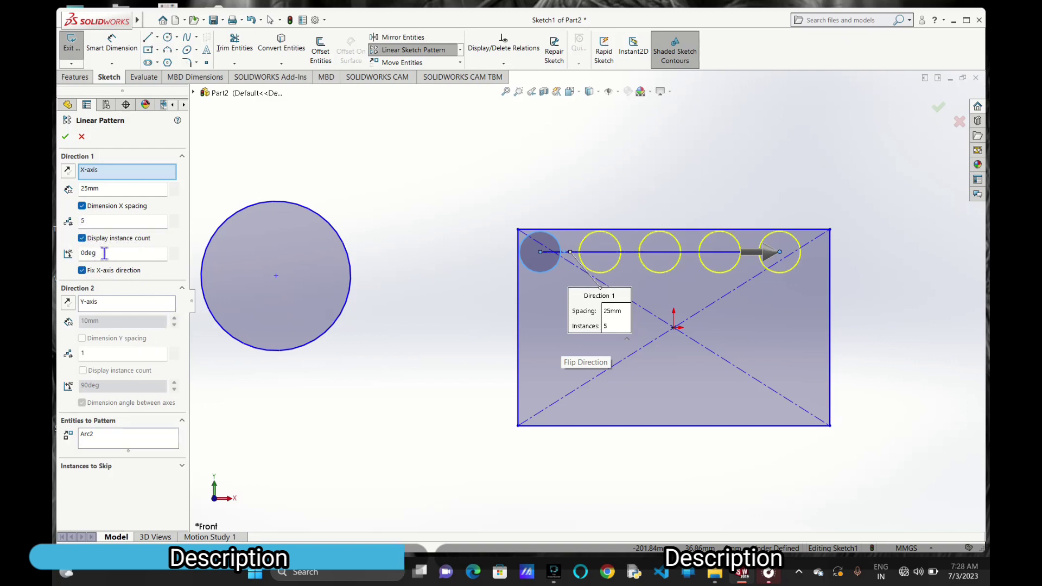
Try a 10-degree angle for the pattern's Direction 1 and reset it to 0 degrees.
drag(105, 253, 79, 259)
text(10)
key(Return)
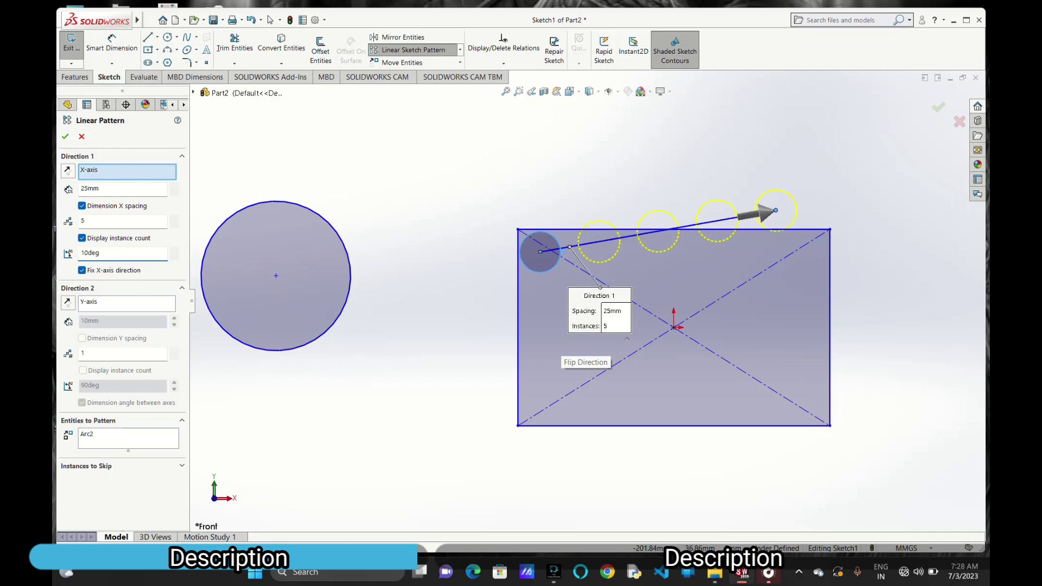
drag(109, 253, 65, 257)
key(Return)
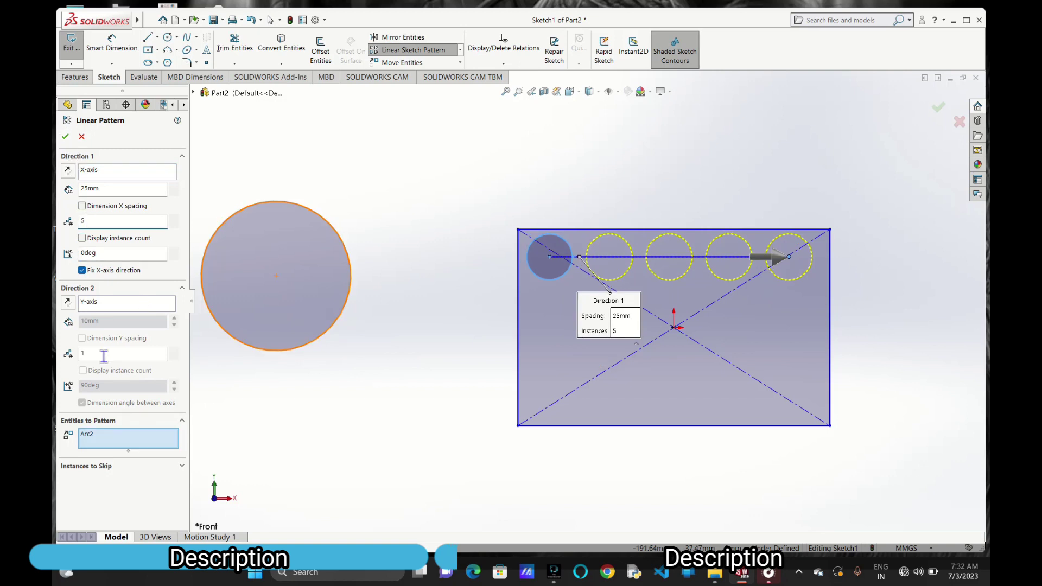
Reverse the pattern's Y-axis direction so it runs downward, with 4 instances at 20 mm spacing.
click(67, 304)
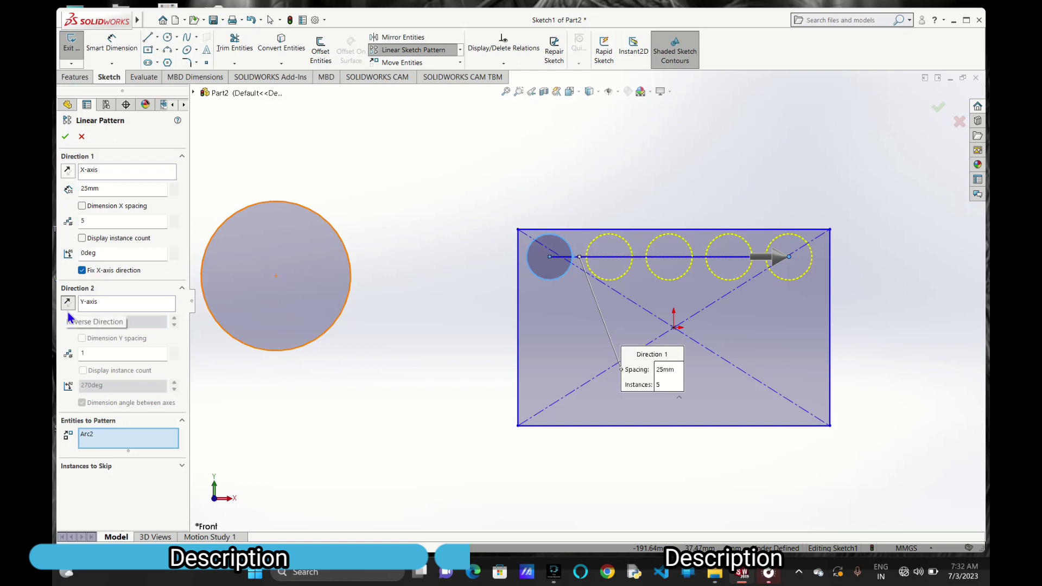
double_click(107, 354)
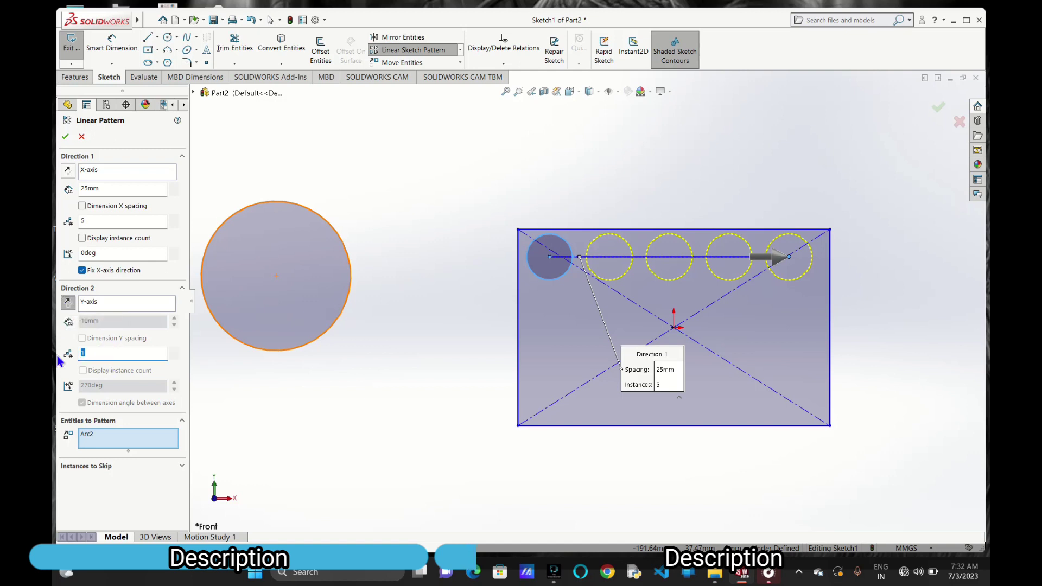
text(4)
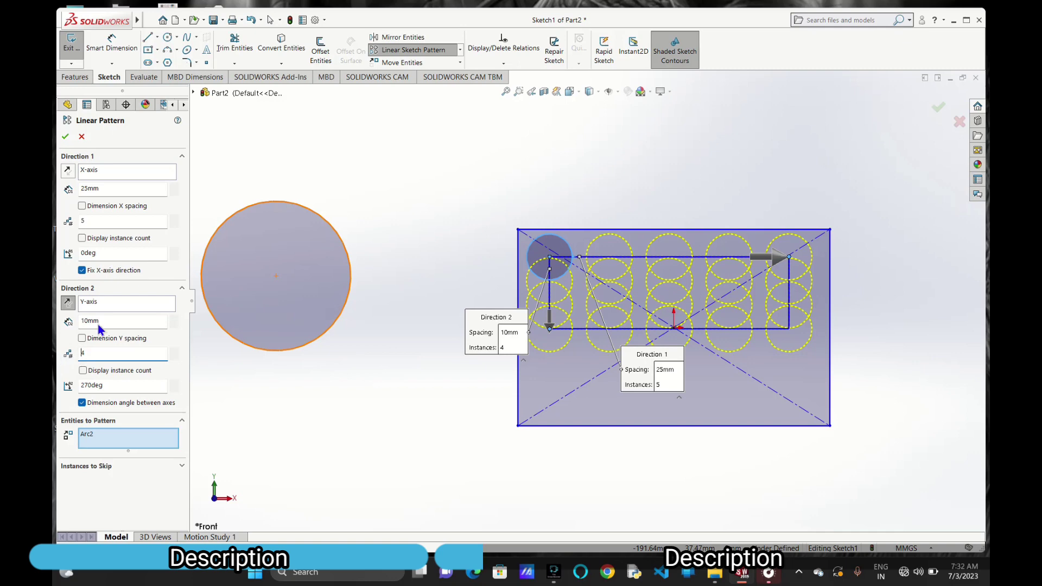
double_click(130, 318)
text(20mm)
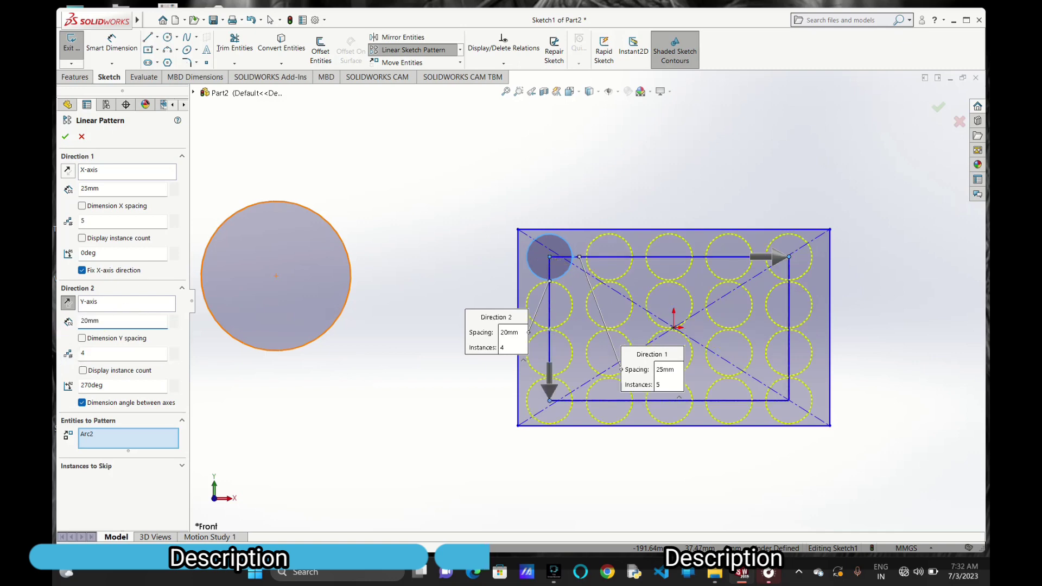
Try flipping Direction 2 of the linear pattern upward, and flip it back downward.
click(67, 304)
click(67, 304)
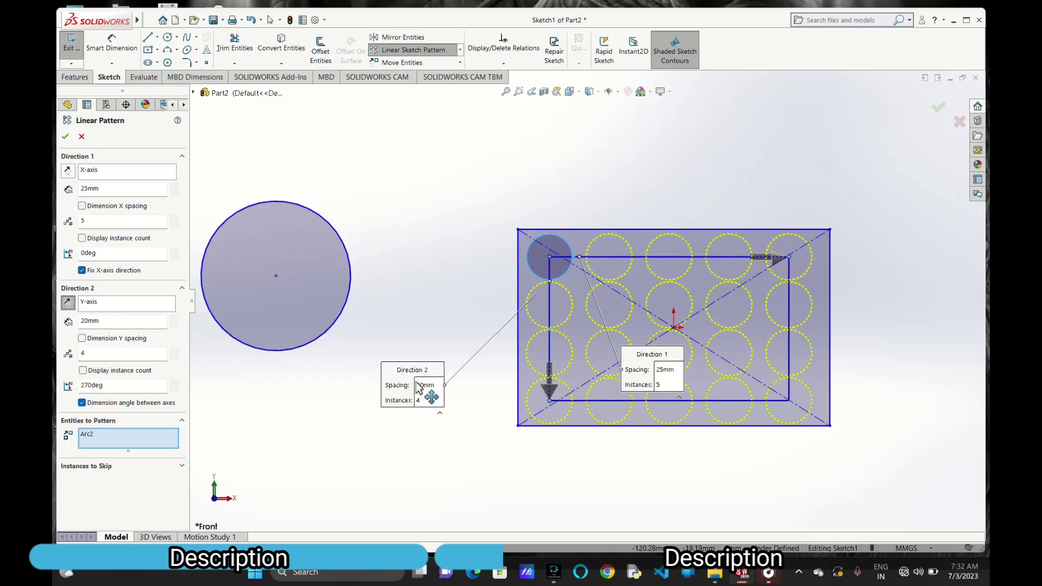
click(550, 394)
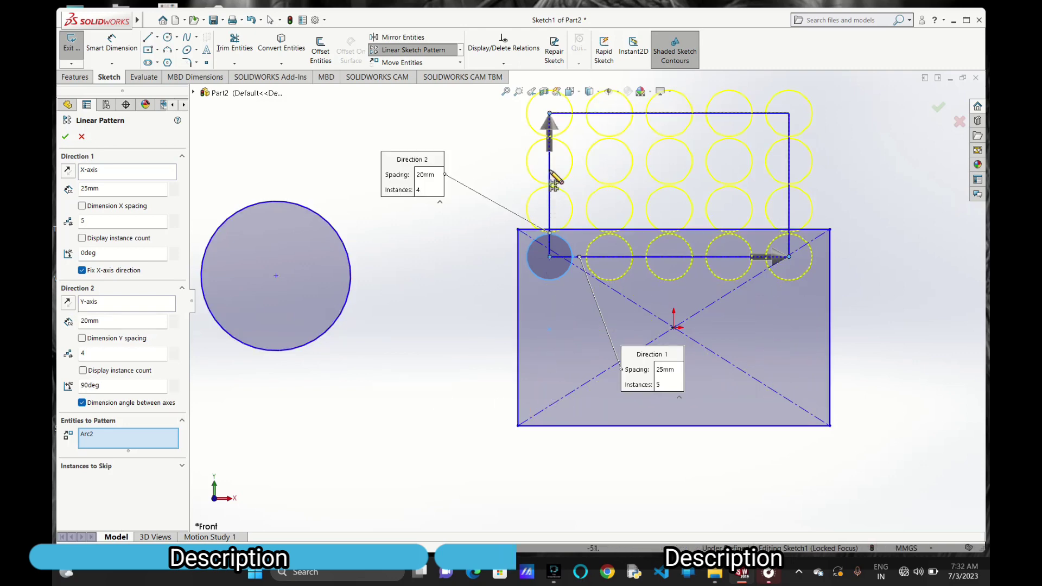
click(550, 127)
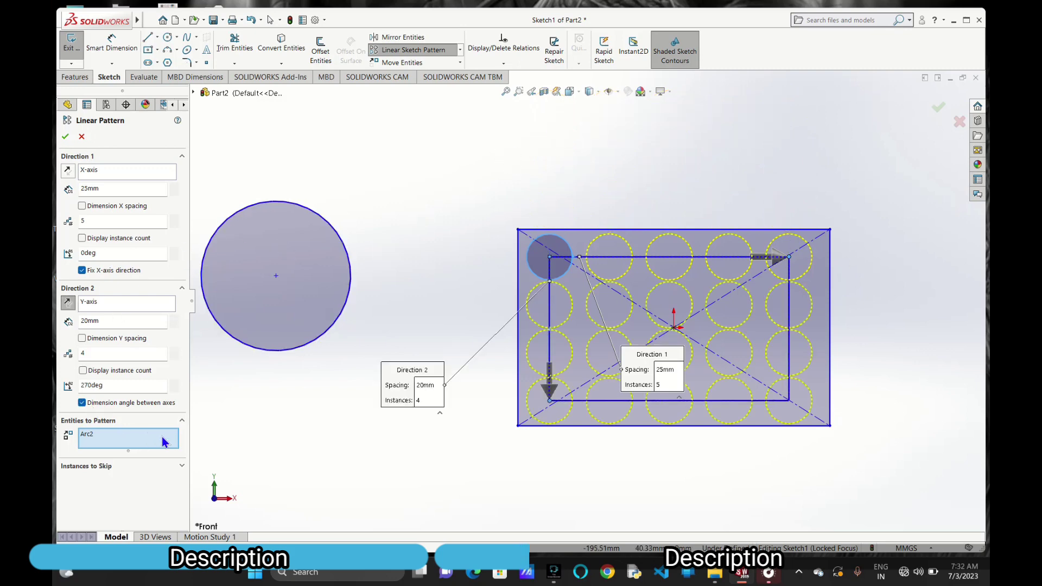
Skip the linear pattern instances (2,2) and (4,2) and the one in the third column of the third row.
click(180, 466)
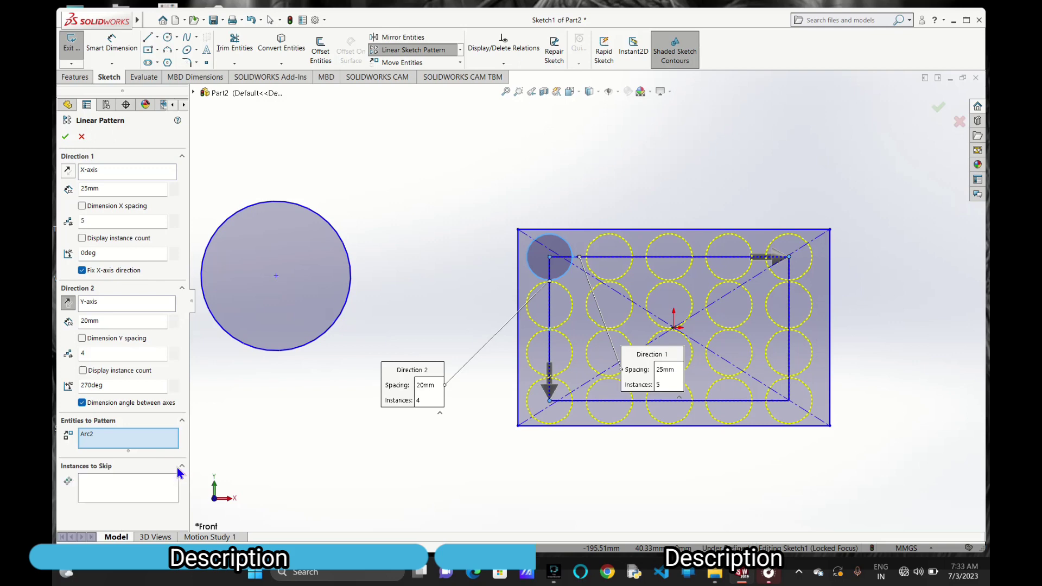
click(147, 494)
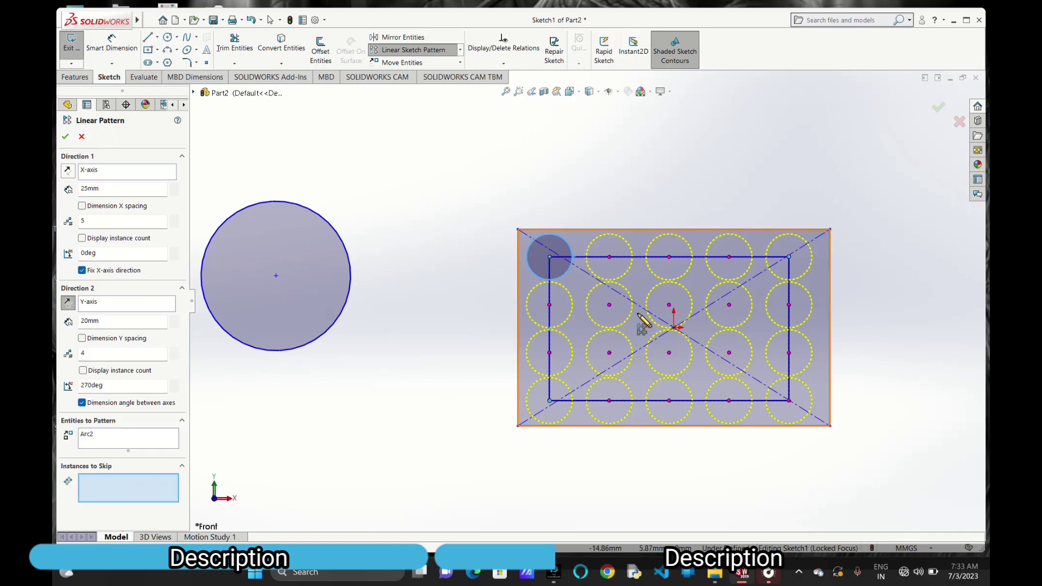
click(609, 306)
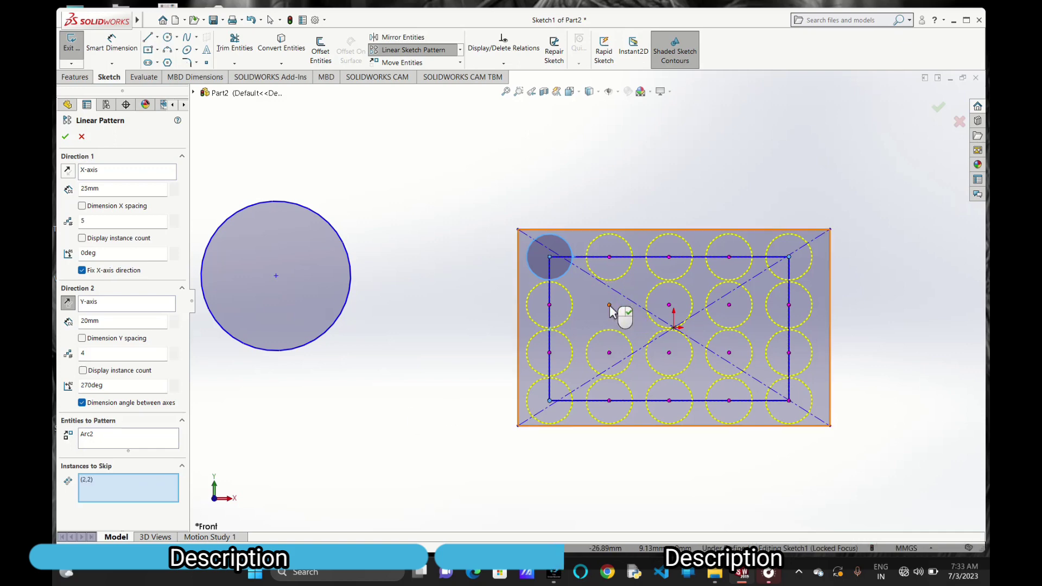
click(729, 305)
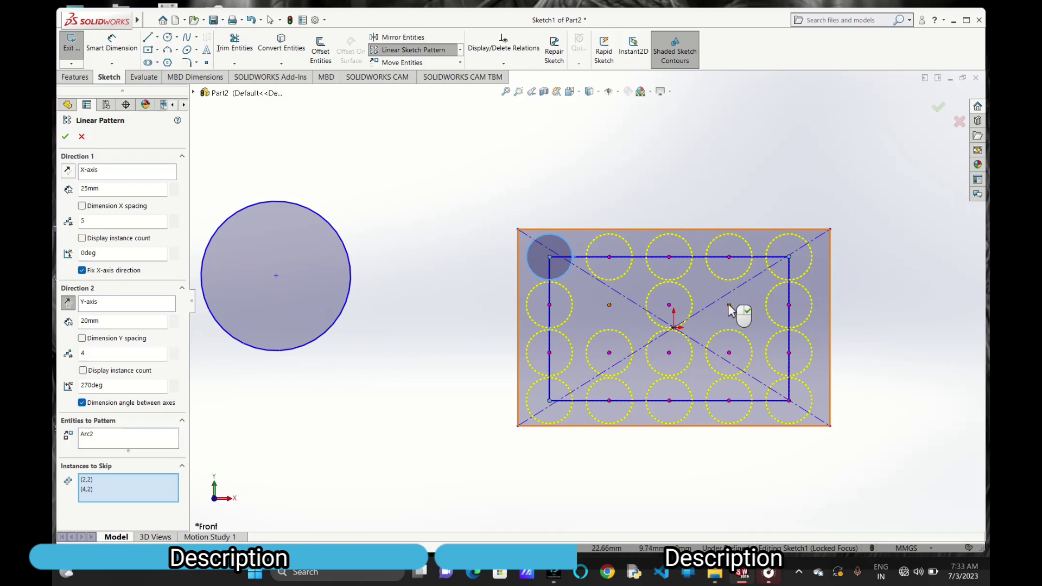
click(668, 353)
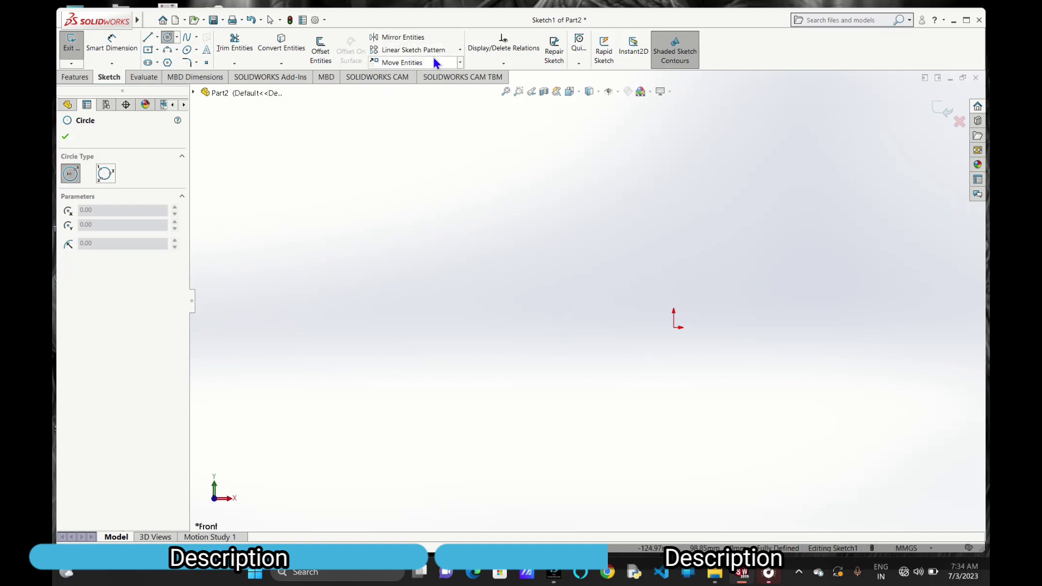
Sketch a circle with a radius of about 58 mm centred on the origin.
click(459, 52)
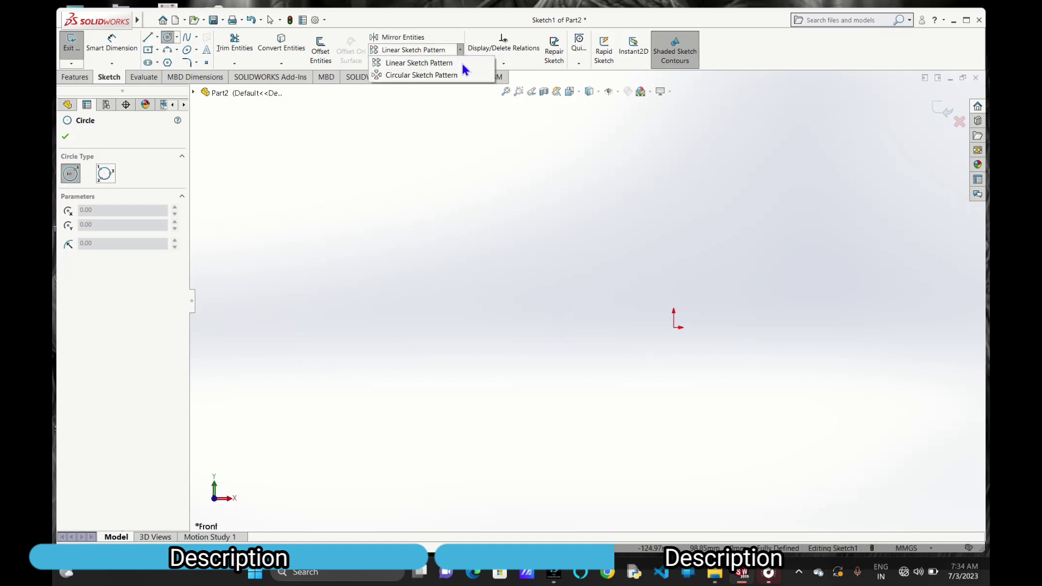
click(676, 330)
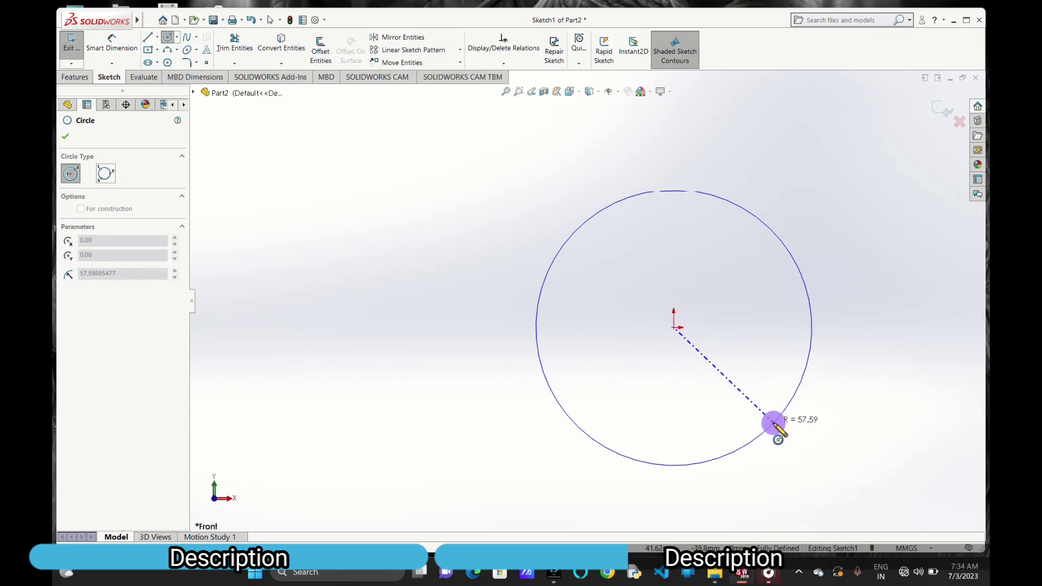
click(777, 428)
right_click(779, 432)
click(805, 432)
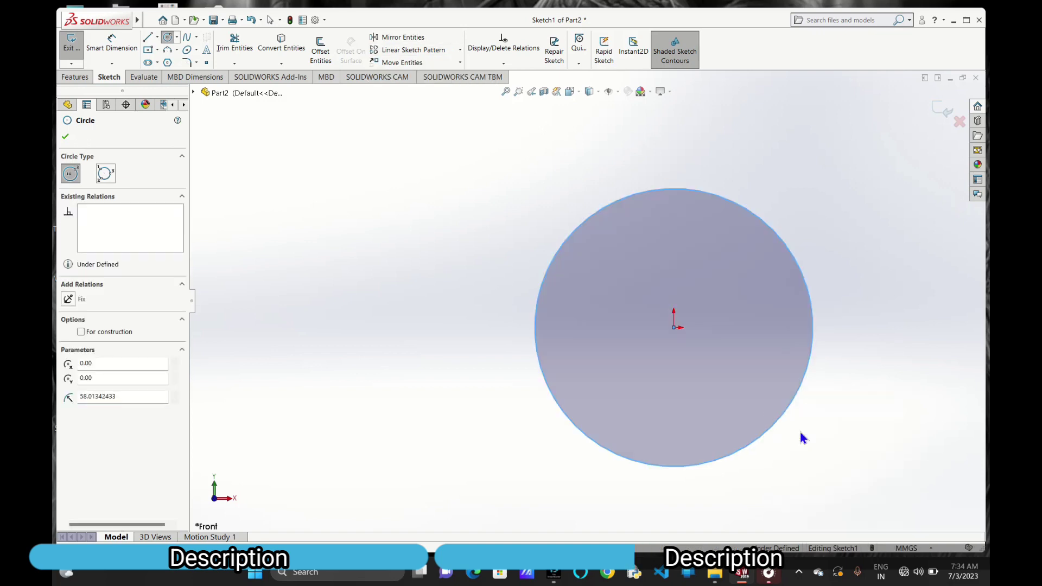
Sketch a small circle with a radius of about 5.9 mm centred on the large circle's upper-left edge.
click(167, 38)
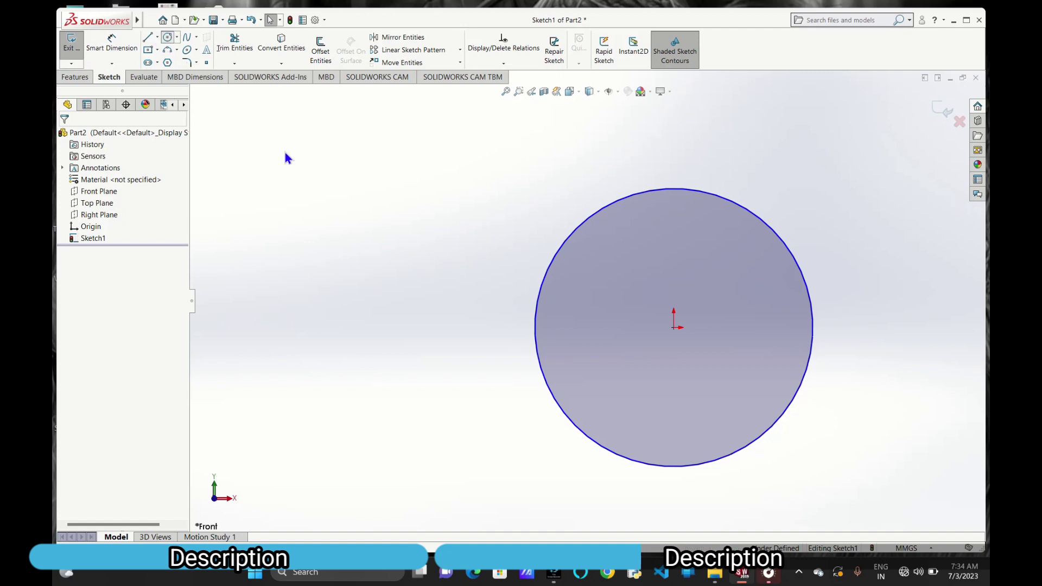
click(547, 276)
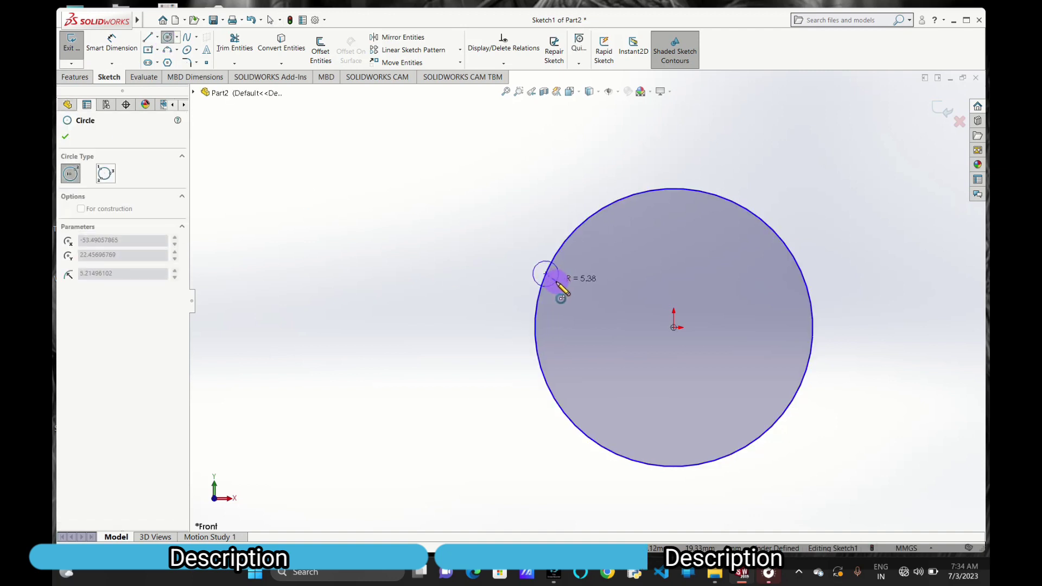
click(560, 283)
right_click(560, 283)
click(581, 294)
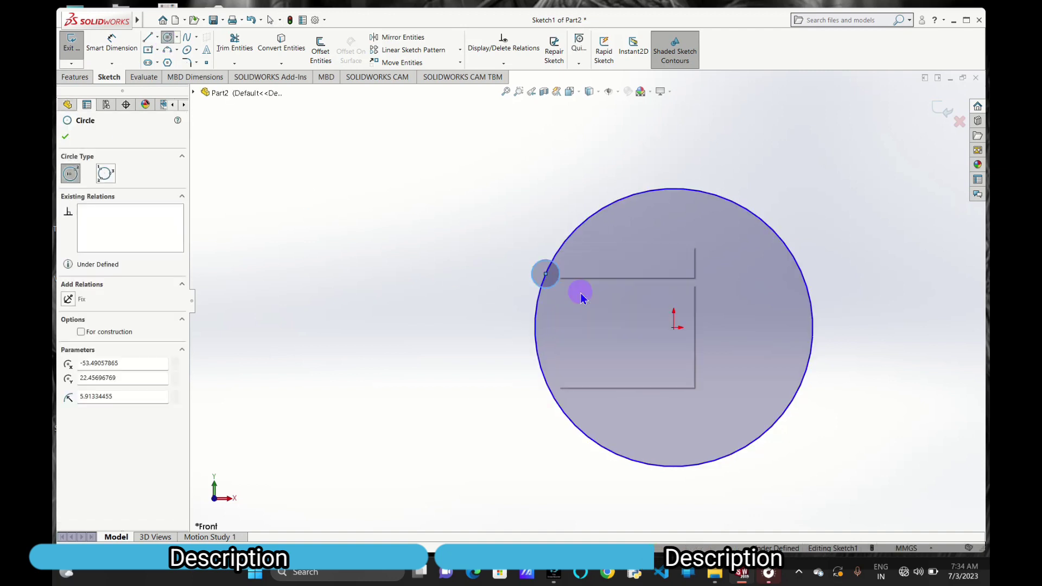
Set up a Circular Sketch Pattern of the small circle about the origin with 10 instances.
click(459, 53)
click(442, 74)
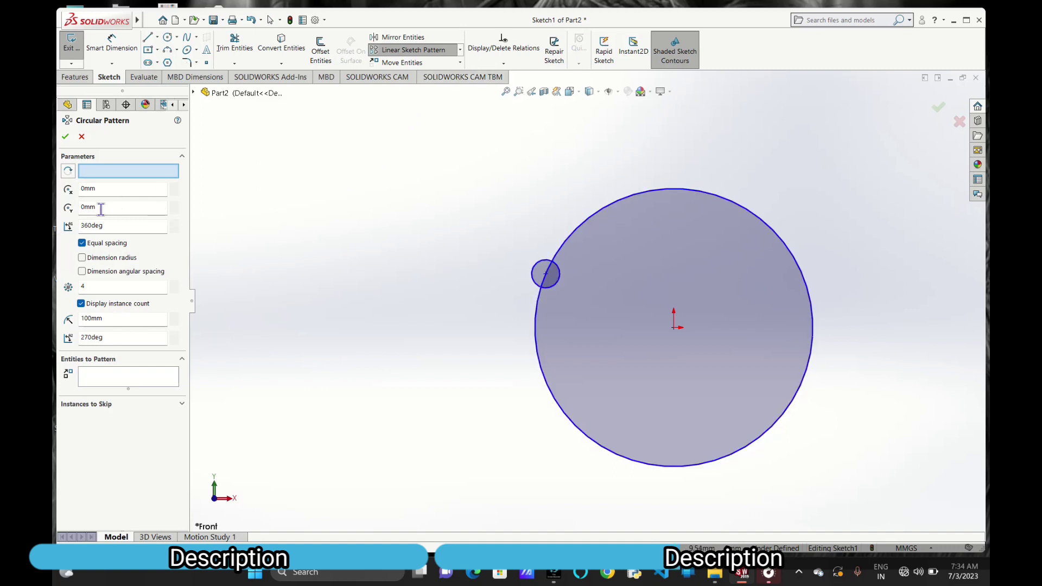
click(131, 387)
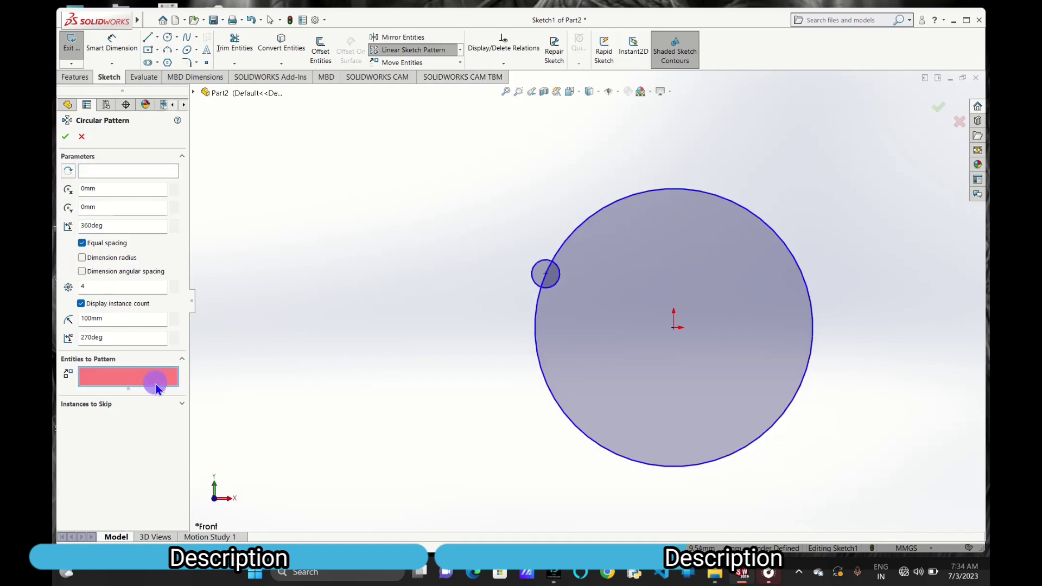
click(554, 288)
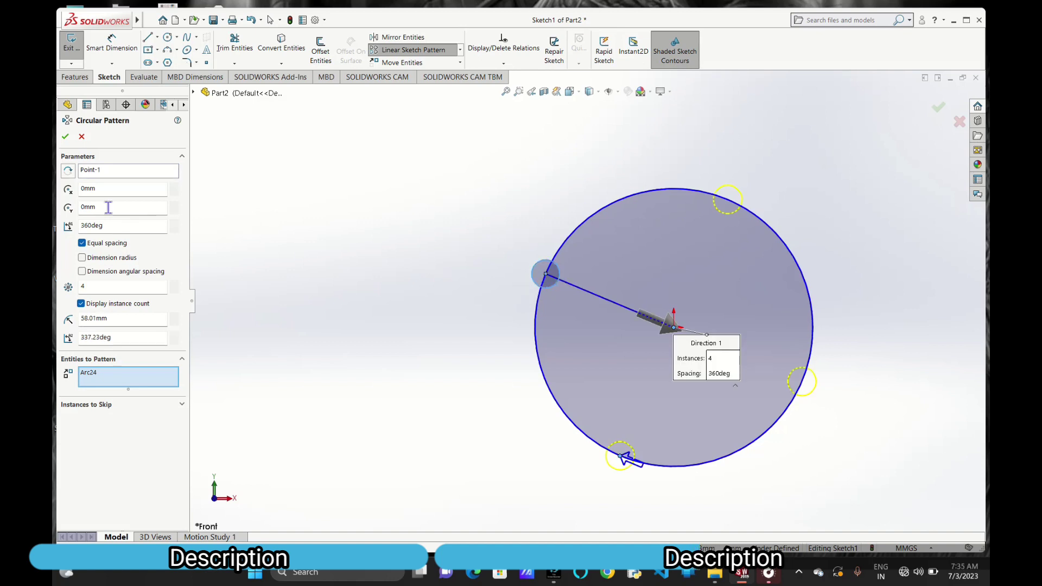
double_click(113, 286)
text(10)
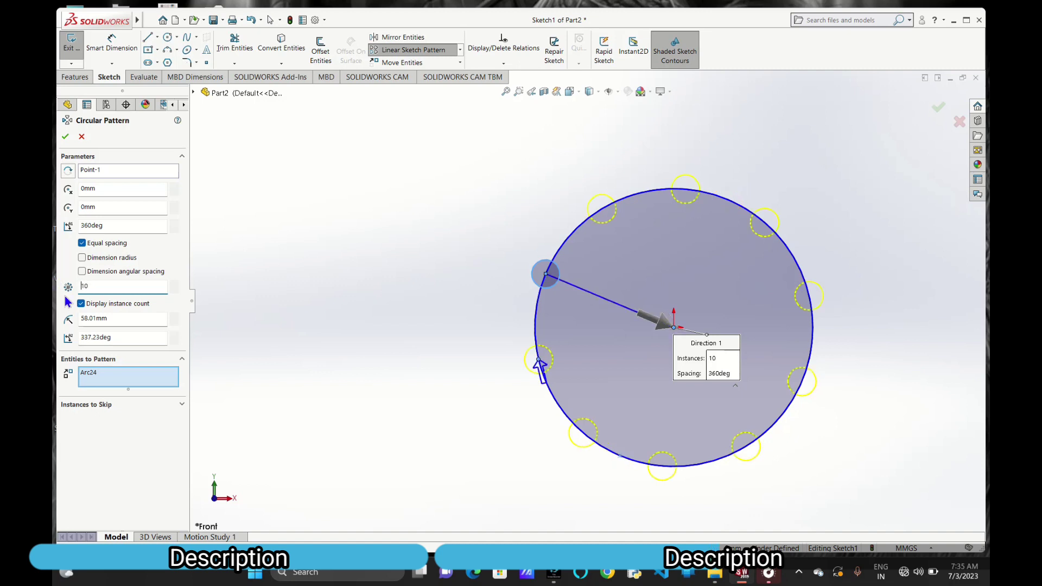
Try a 180-degree total angle for the circular pattern, and set it to 270 degrees.
click(134, 233)
drag(134, 232, 71, 232)
text(180)
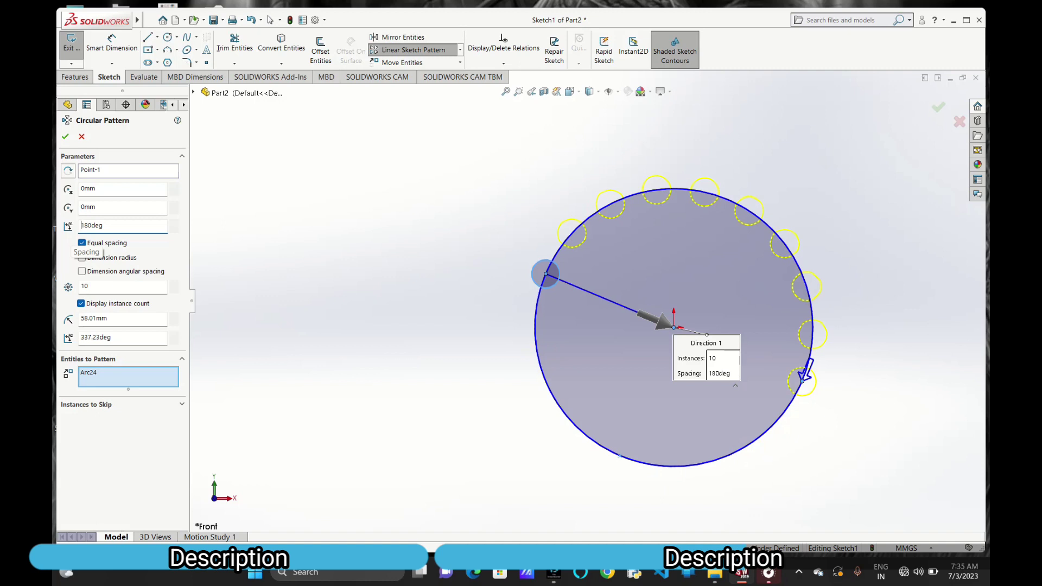
drag(111, 226, 61, 226)
text(270)
key(Return)
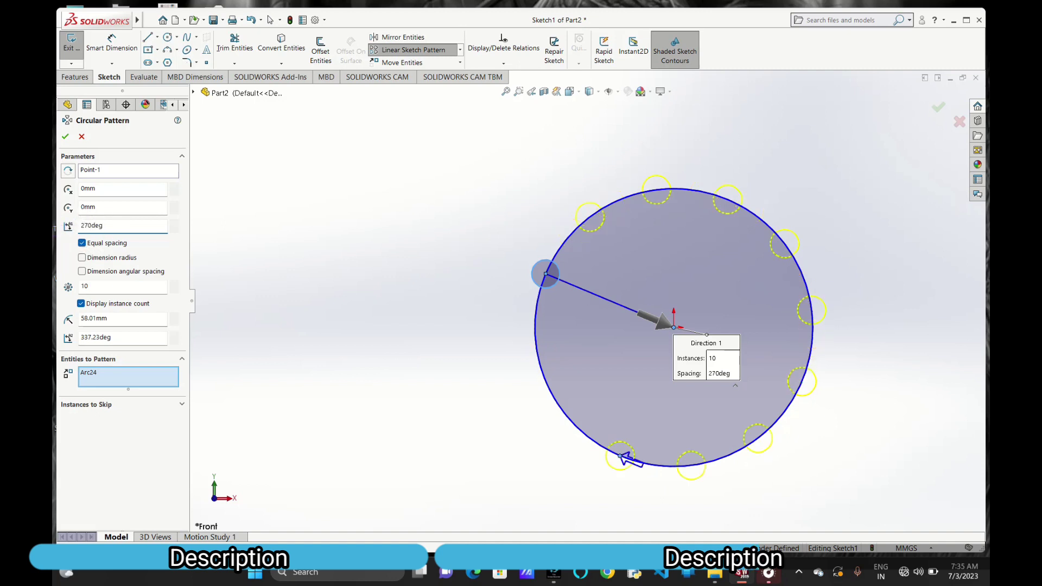
Switch the circular pattern's equal spacing off and back on, and enable its radius dimension.
click(82, 243)
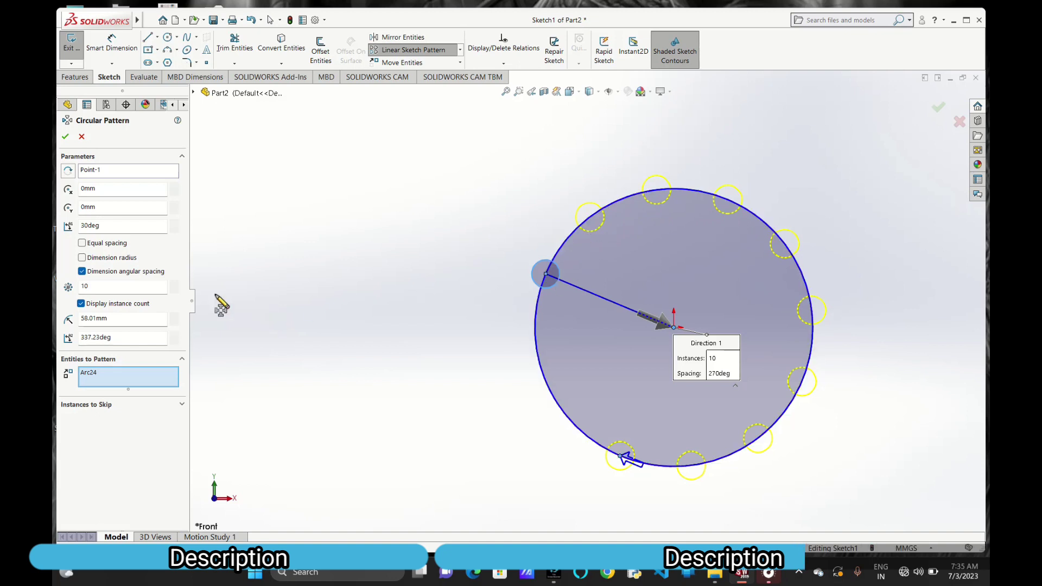
click(82, 243)
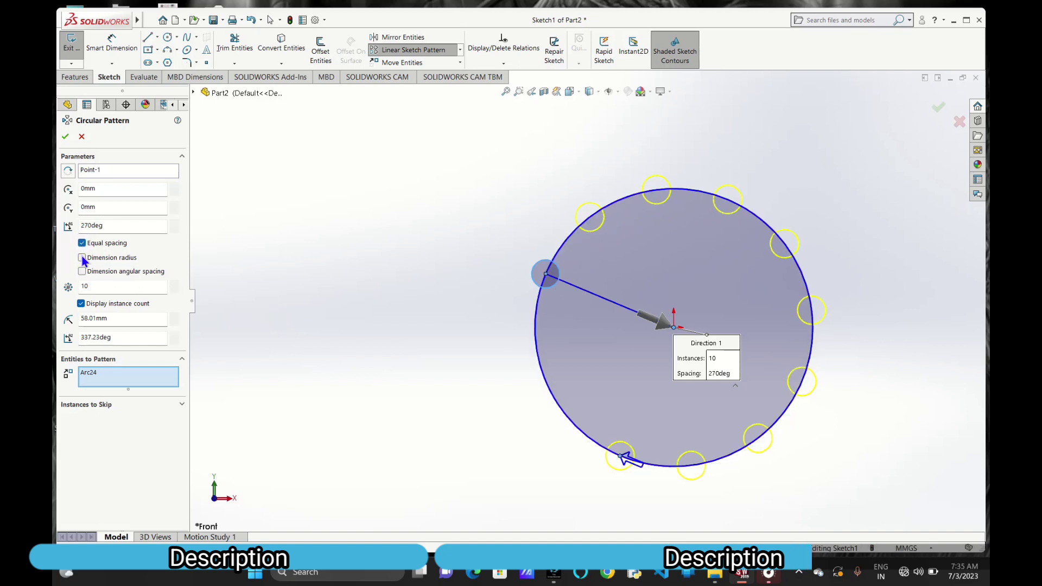
click(82, 257)
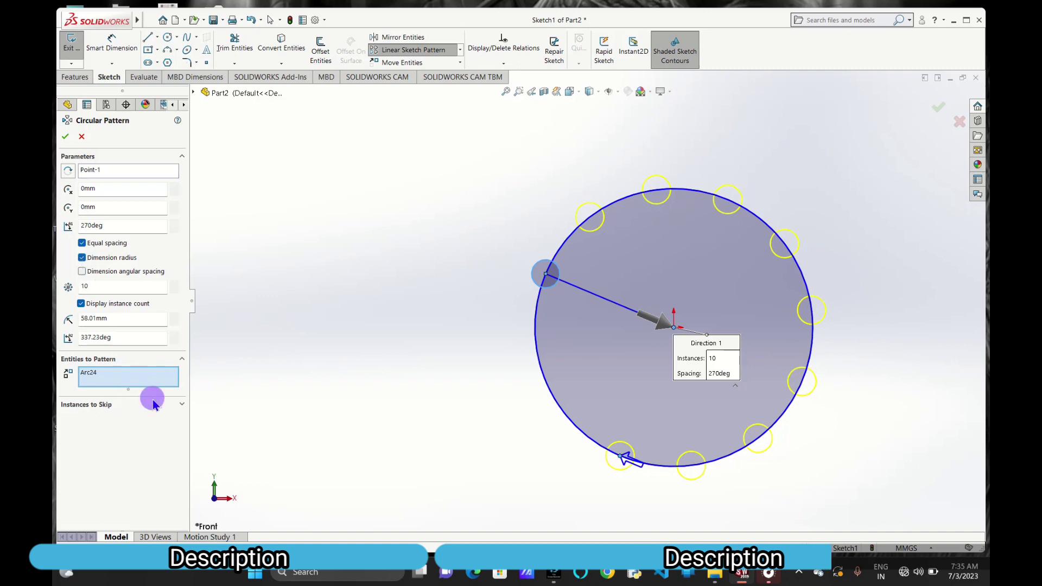
Try offsetting the circular pattern's centre to 12 mm in X and Y, and reset both coordinates to 0 mm.
click(116, 188)
text(12)
key(Return)
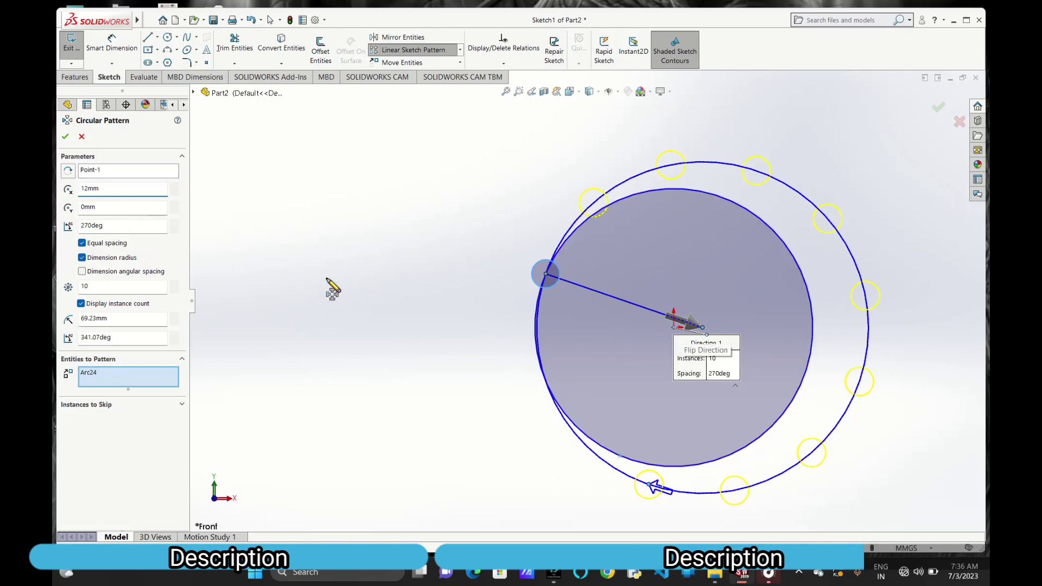
double_click(141, 207)
text(12)
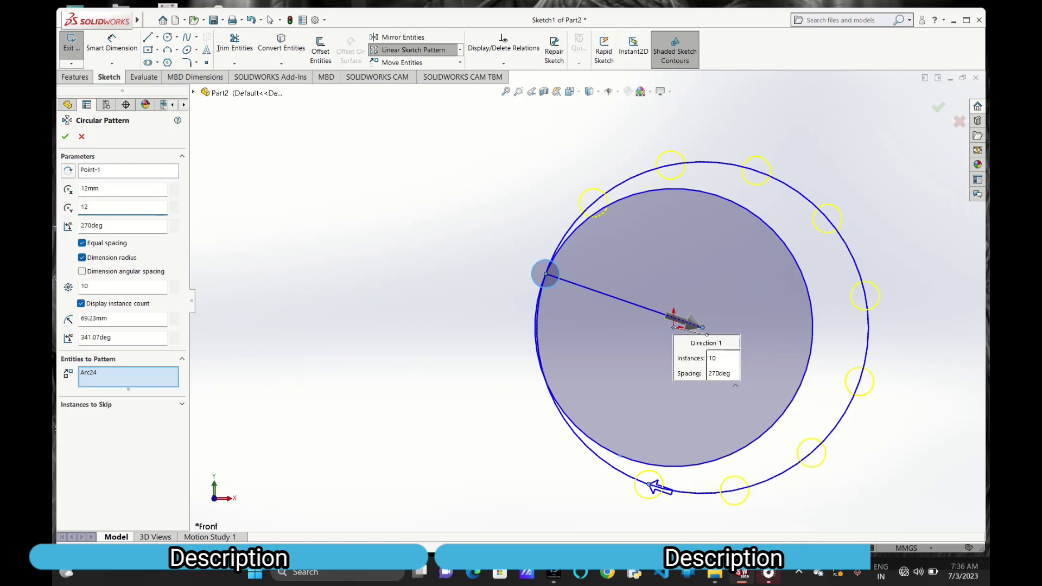
key(Return)
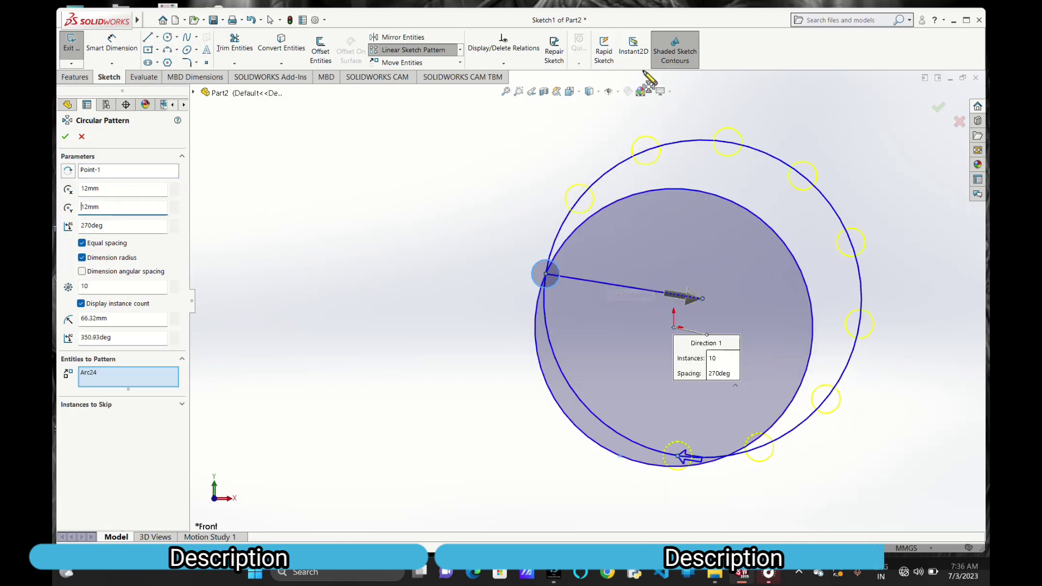
click(114, 210)
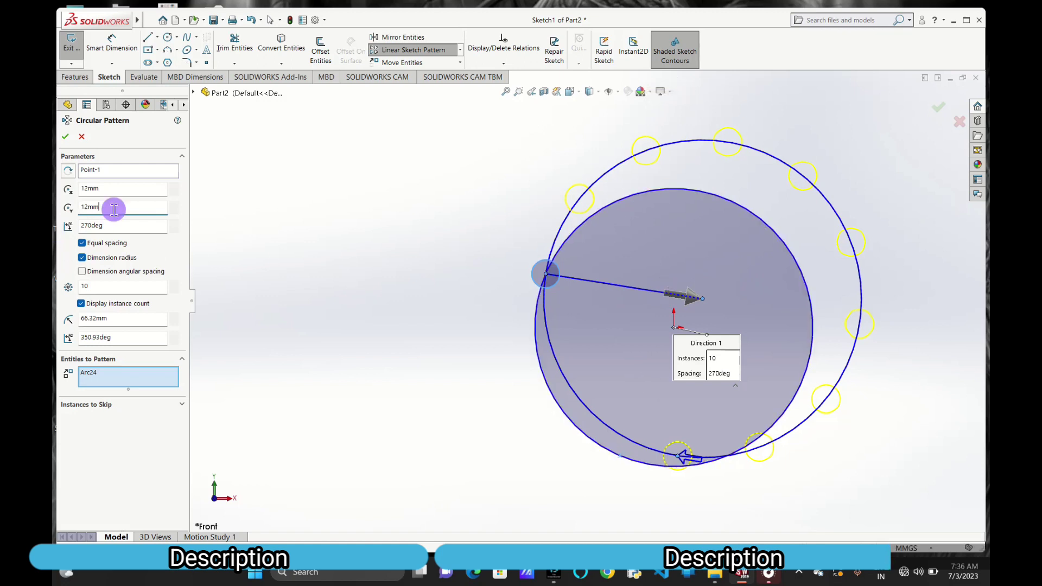
drag(114, 209, 69, 214)
text(0)
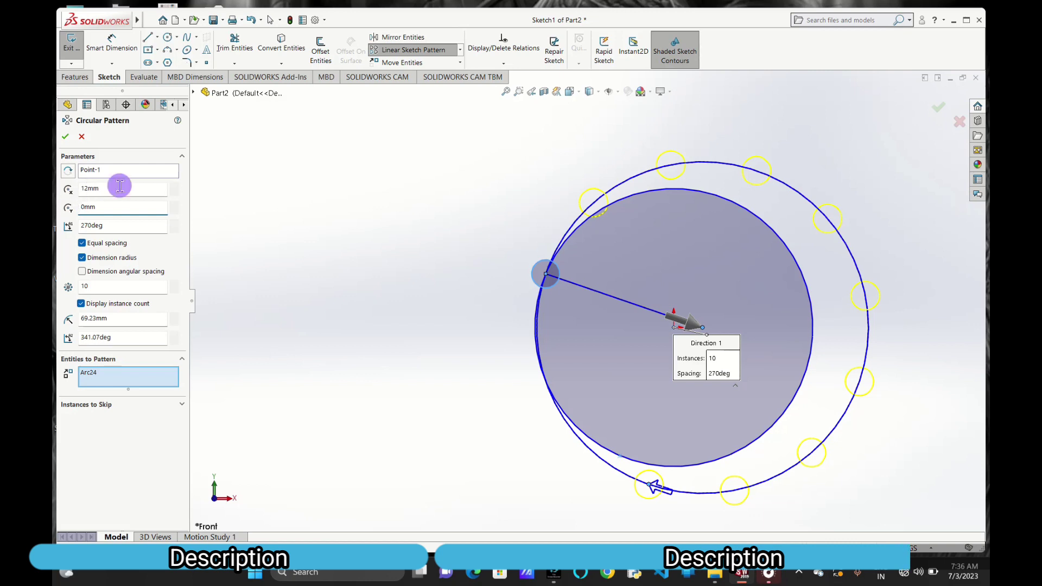
drag(118, 188, 68, 195)
text(0)
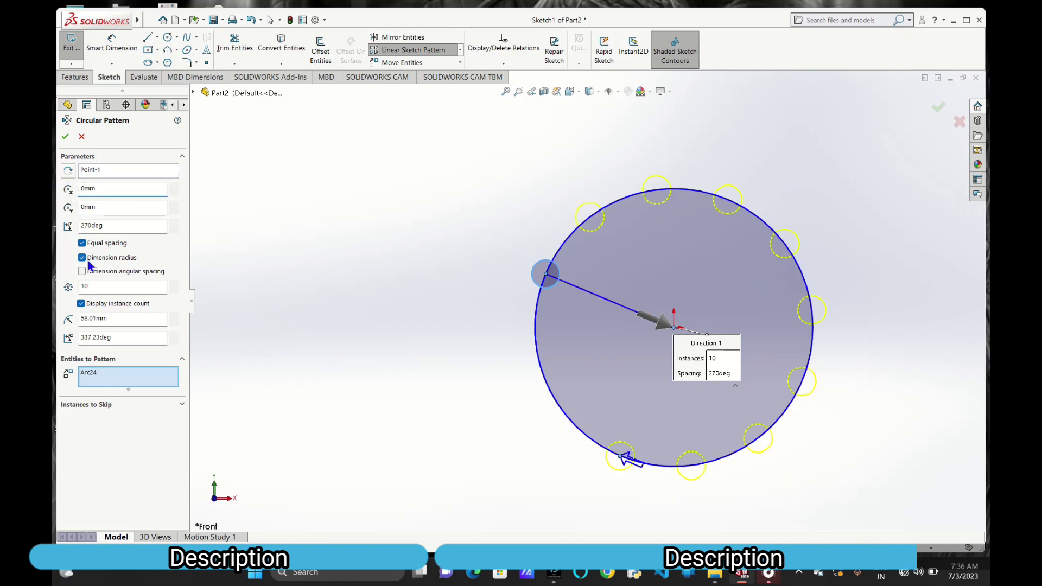
Skip instances 2 and 5 of the circular pattern and create the pattern.
click(181, 405)
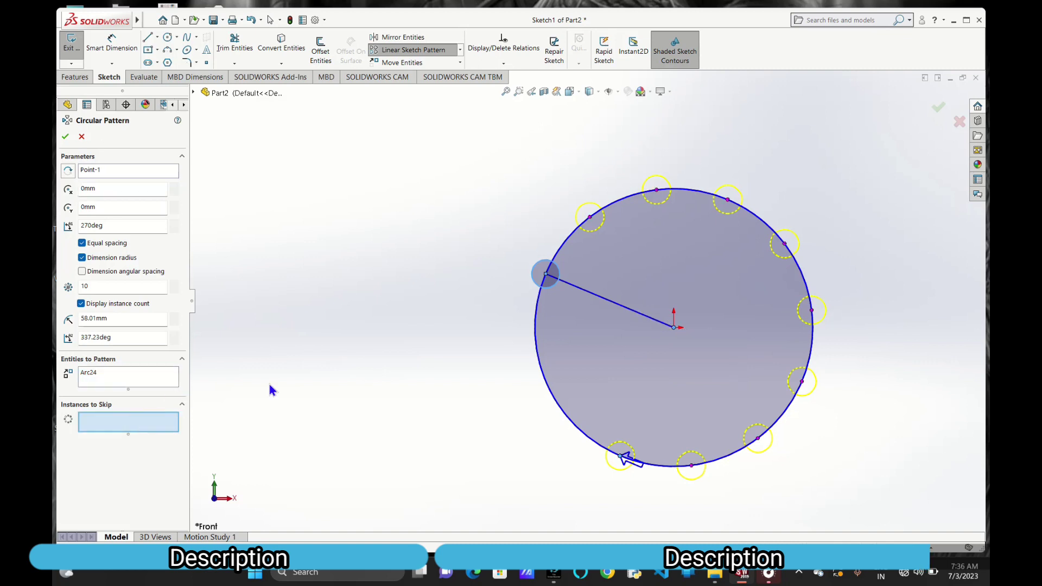
click(590, 217)
click(785, 247)
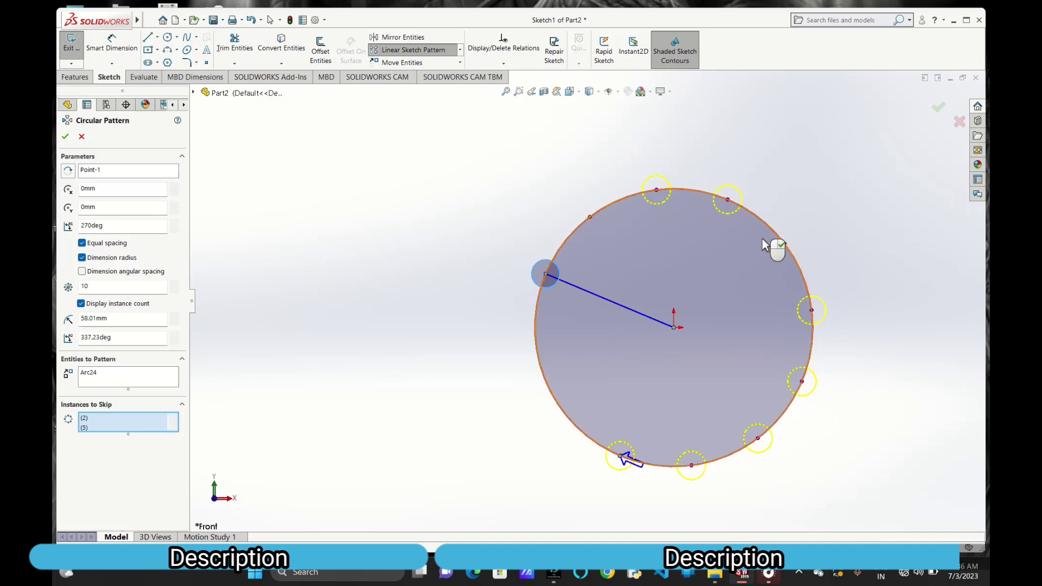
click(65, 136)
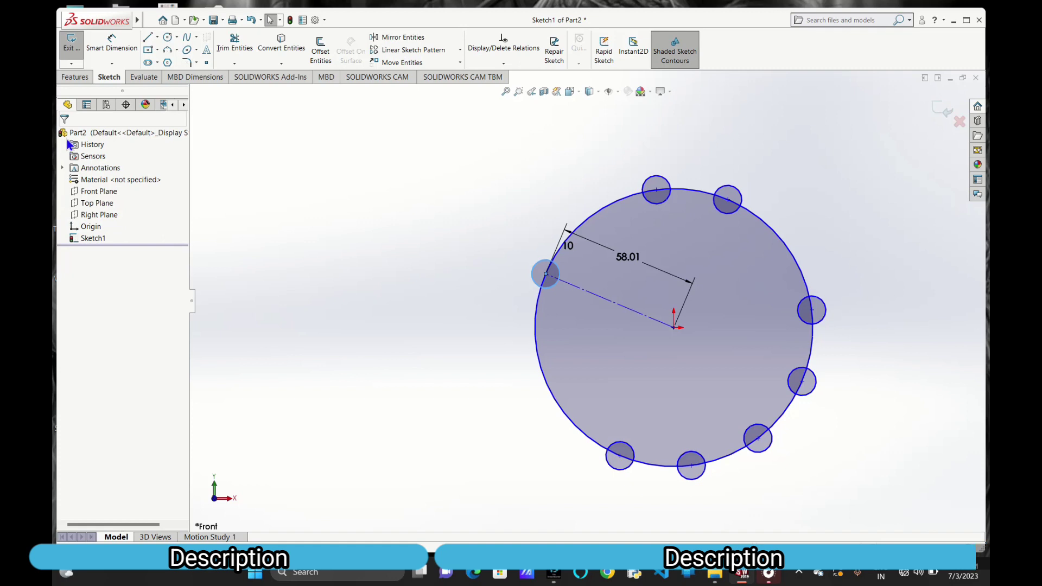
click(459, 50)
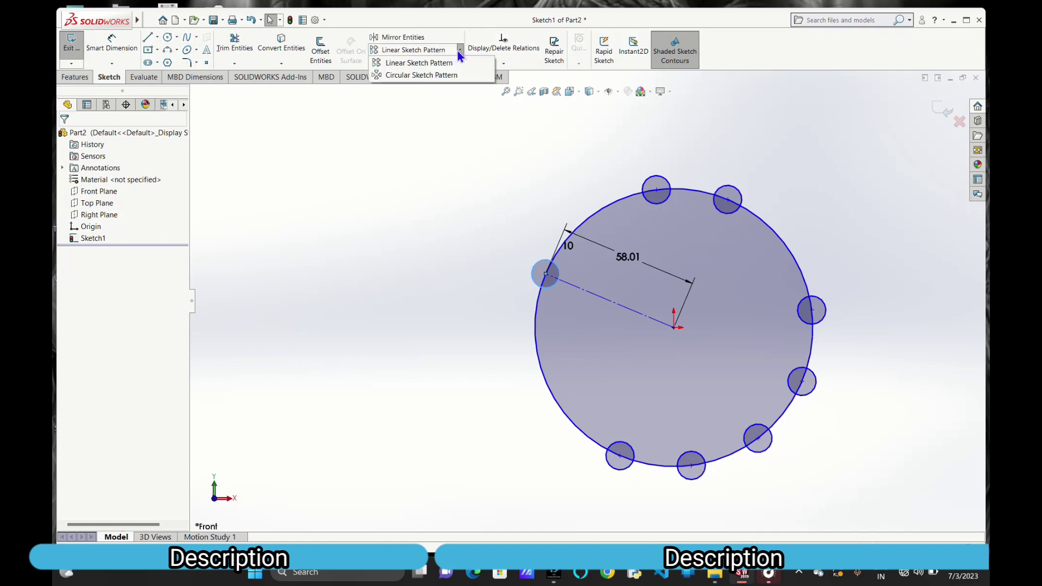
click(448, 116)
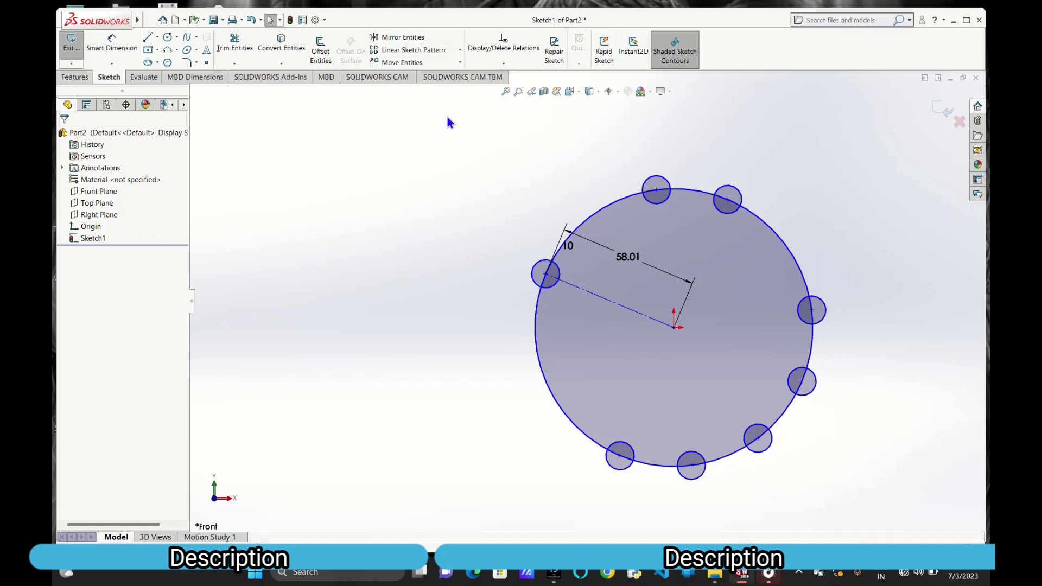